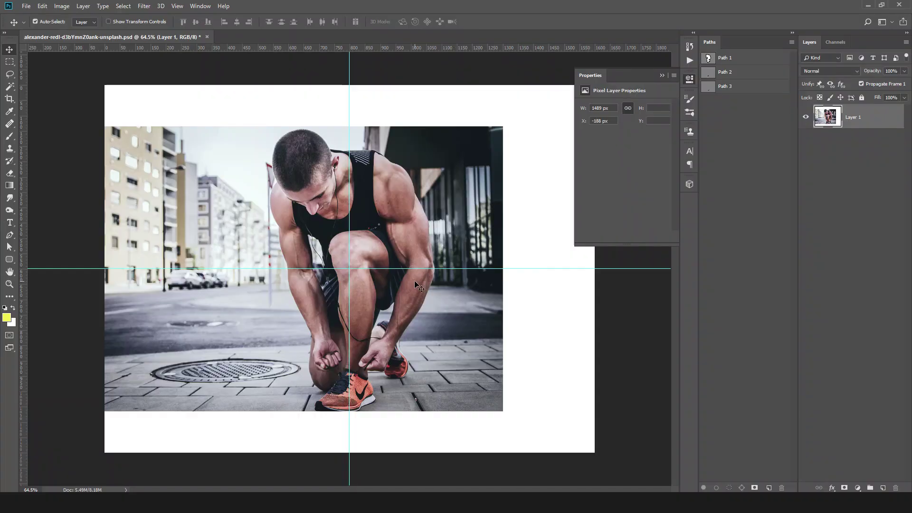
Load Path 1 as a feathered selection, copy the man to a new layer and hide the original photo layer.
key(p)
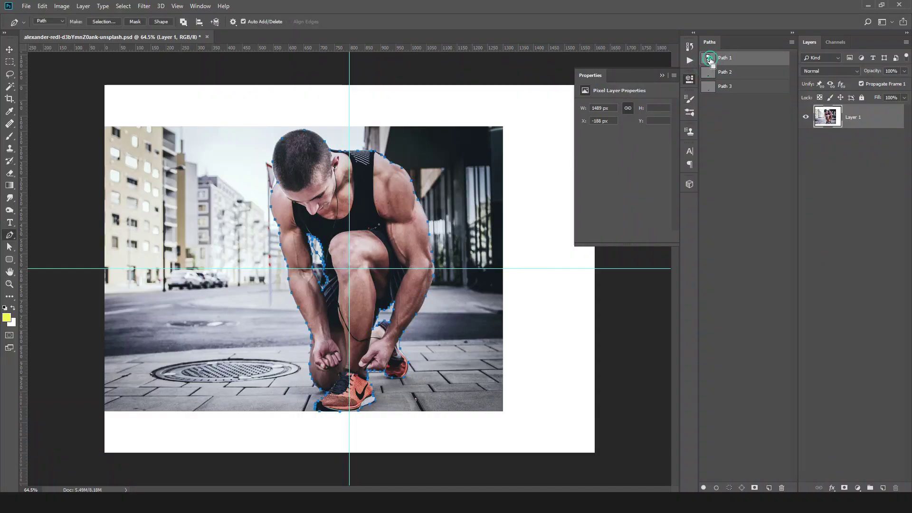
ctrl+click(708, 59)
key(shift+F6)
key(Return)
key(ctrl+j)
click(805, 141)
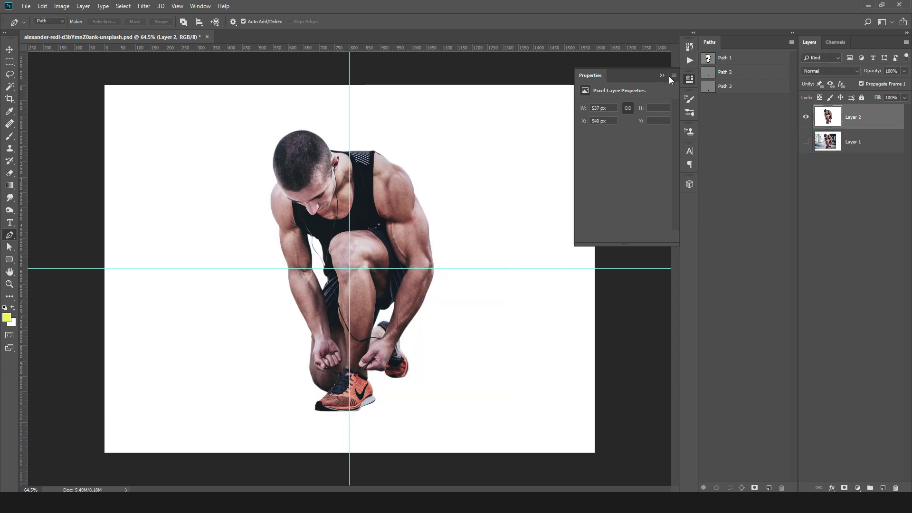
Add a Gradient Fill layer above Layer 1 and set the gradient's starting colour stop to black.
click(662, 75)
click(746, 193)
click(859, 142)
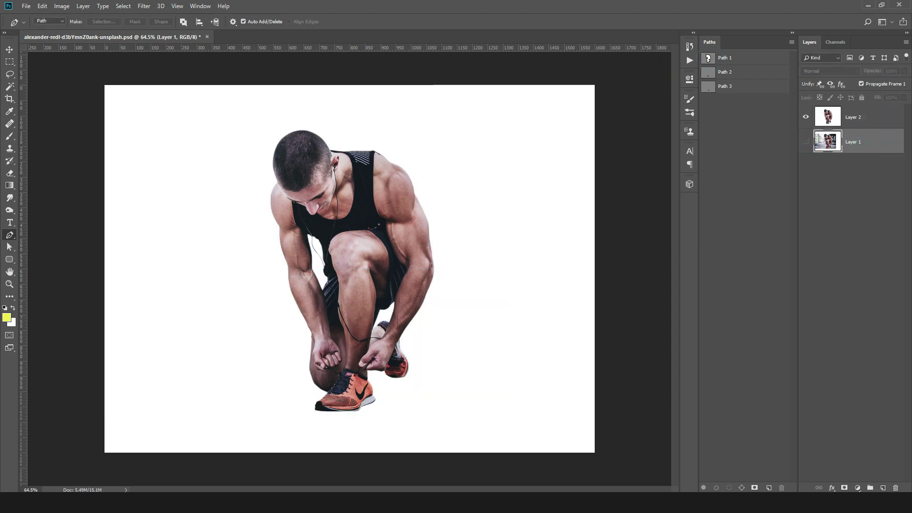
click(858, 488)
click(854, 332)
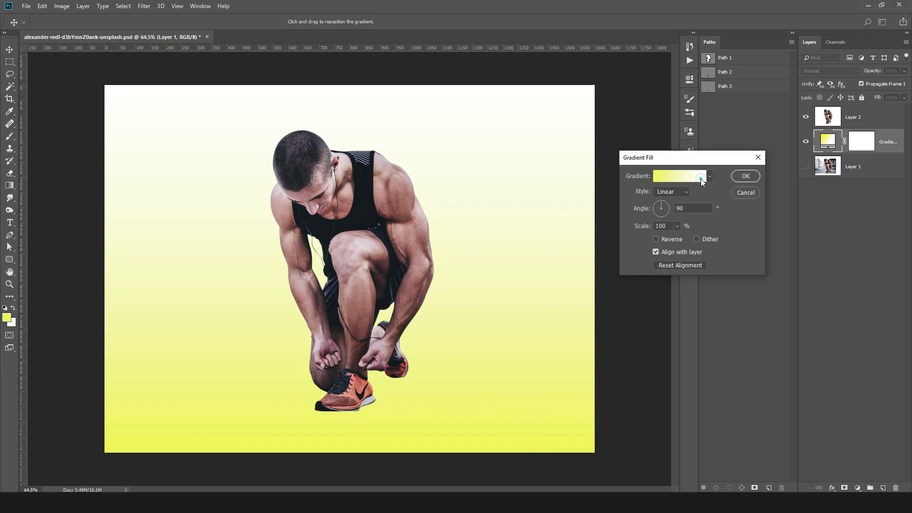
click(696, 178)
double_click(650, 321)
drag(679, 290, 577, 363)
key(Return)
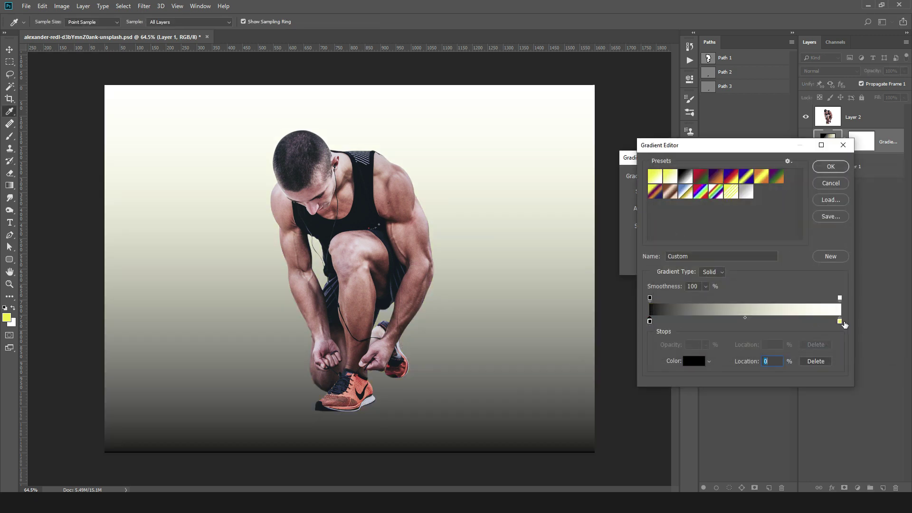
Set the gradient's end colour stop to blue 000cf9 and accept the edited gradient.
double_click(840, 322)
drag(790, 256, 791, 236)
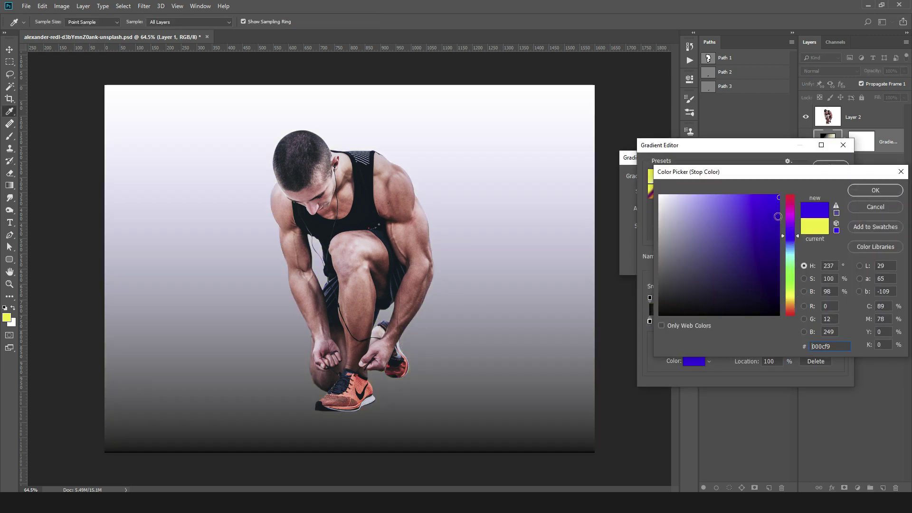
key(Return)
key(Return)
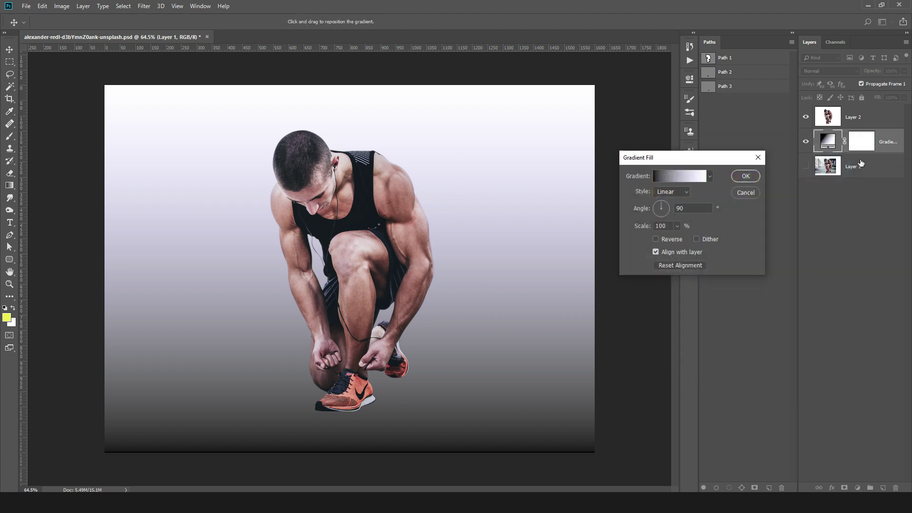
Make the gradient fill Radial with Reverse and Dither enabled, and apply it.
click(671, 192)
click(672, 210)
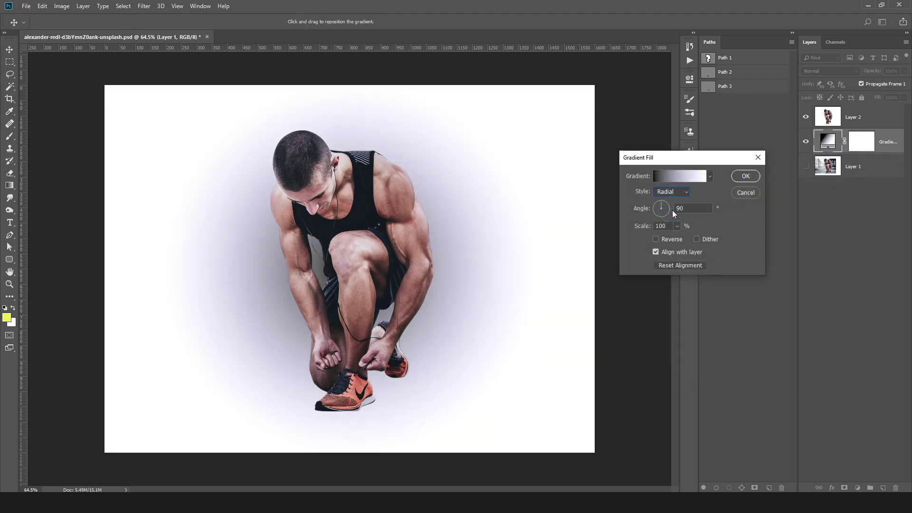
click(660, 242)
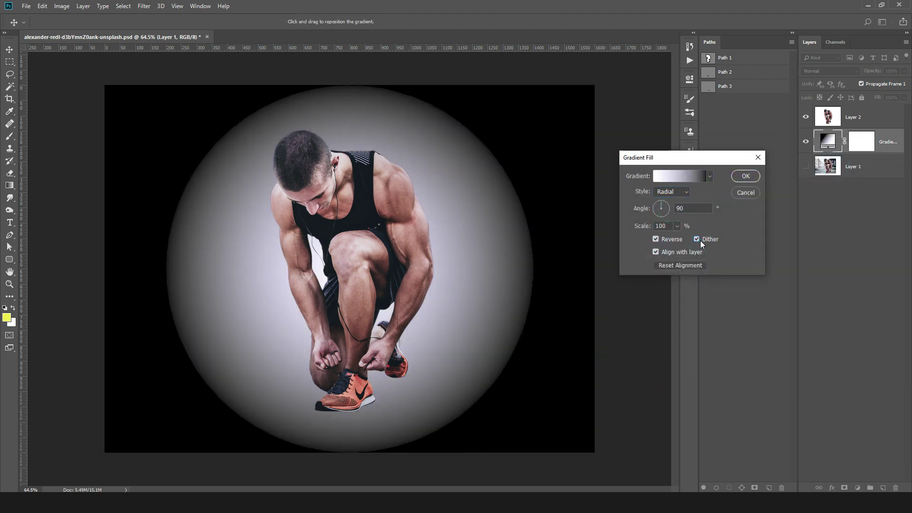
key(Return)
Add a very dark blue Solid Color fill layer between the gradient fill and Layer 1.
click(858, 488)
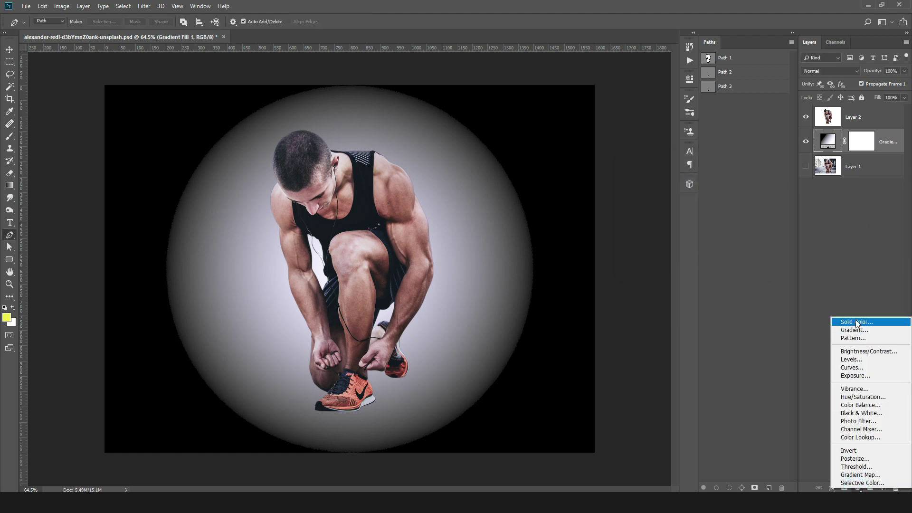
click(856, 168)
click(858, 488)
click(857, 322)
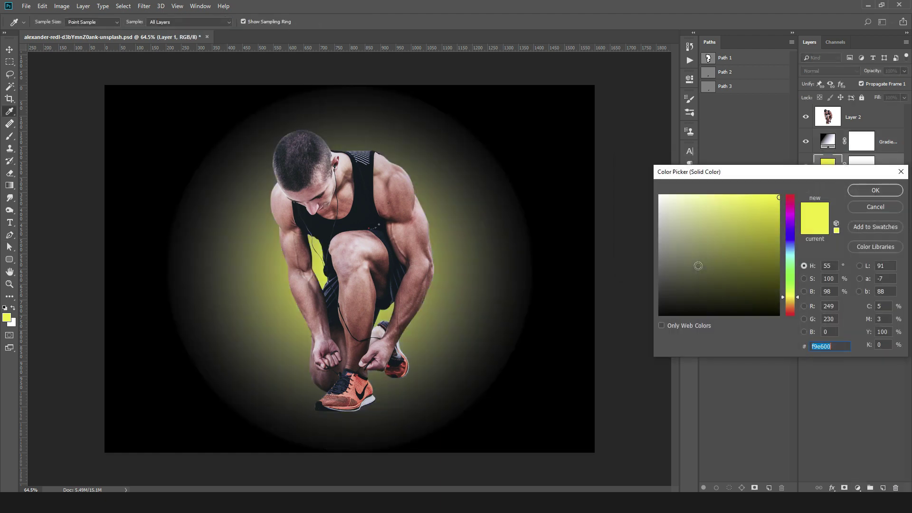
click(552, 358)
key(Return)
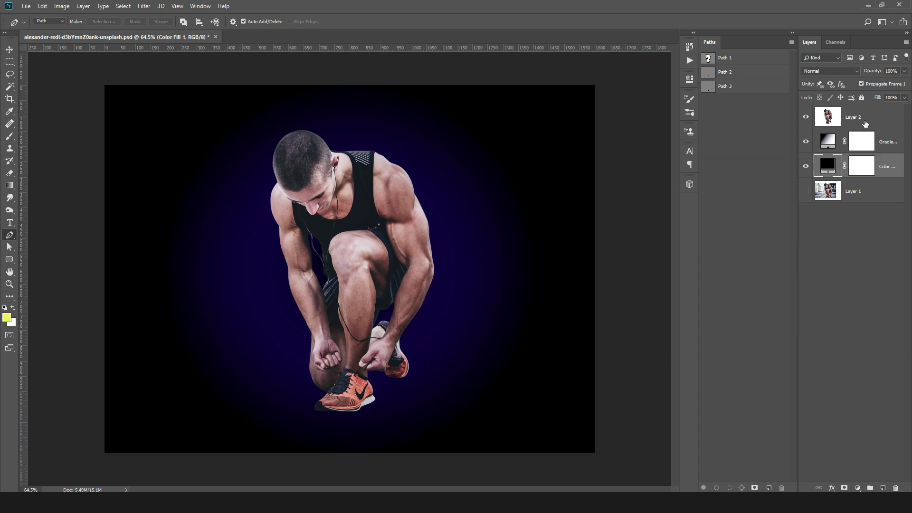
Scale down the cut-out man on Layer 2 about his centre.
click(853, 118)
key(ctrl+t)
drag(436, 128, 412, 161)
key(Return)
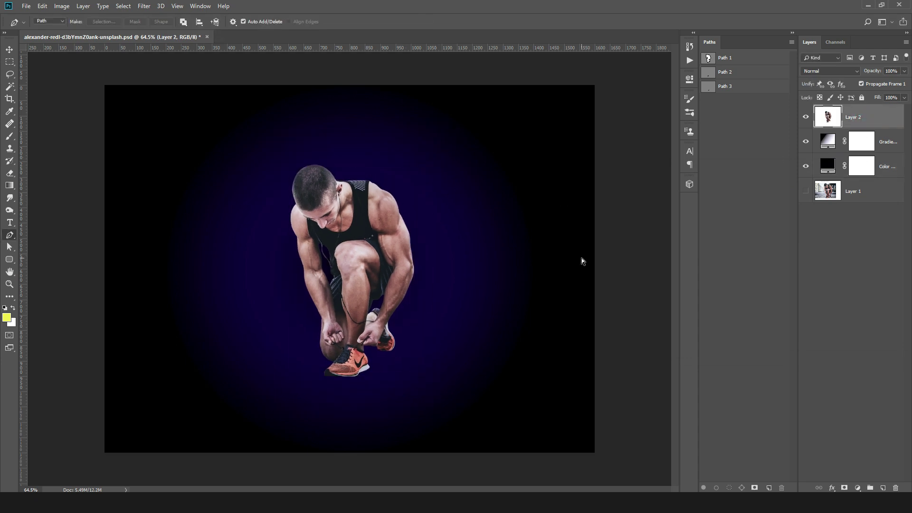
Show the guides, then centre the man on their intersection and scale him to about 86%.
key(ctrl+semicolon)
key(ctrl+t)
drag(377, 280, 375, 280)
key(Return)
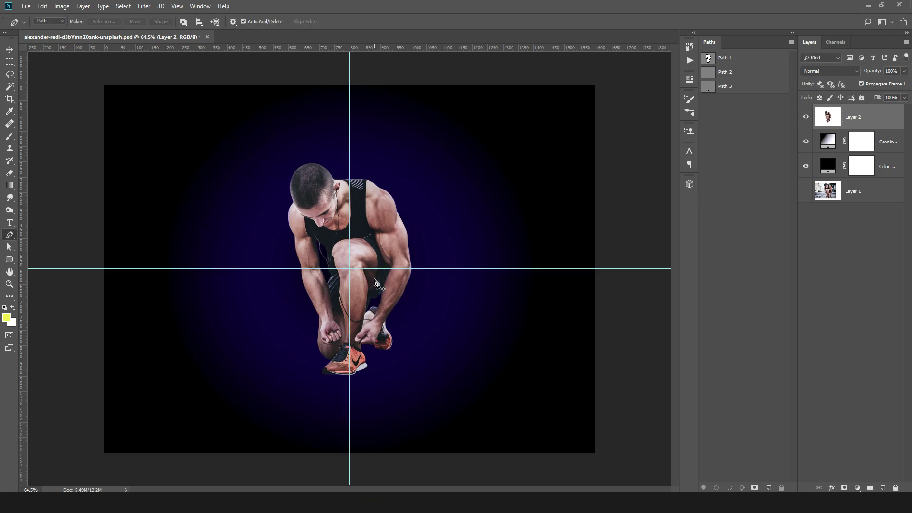
key(ctrl+t)
drag(419, 161, 401, 172)
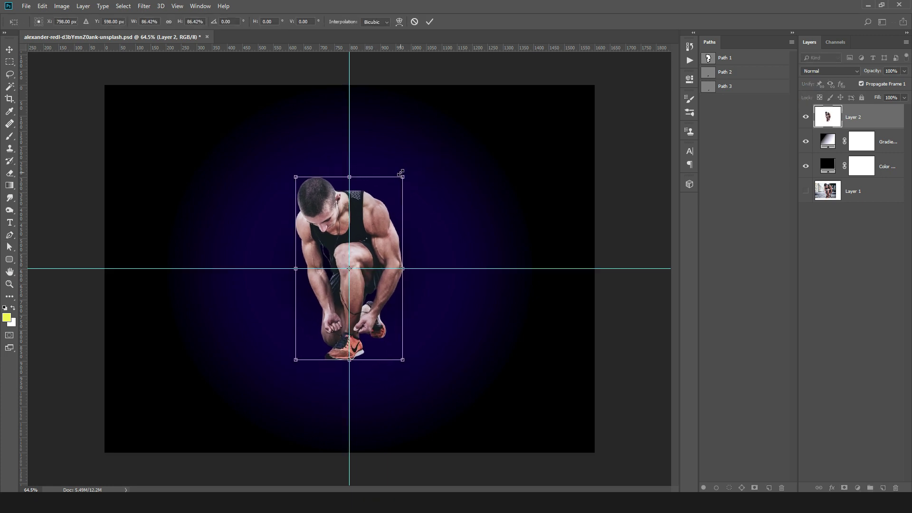
key(Return)
Draw a yellow circular ring with the Custom Shape tool above the gradient layer, about 760 by 756 px, around the man.
key(p)
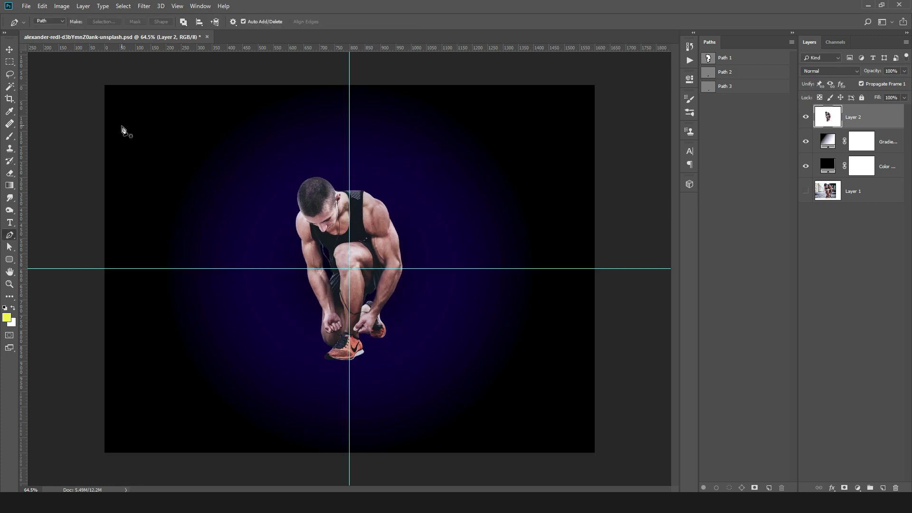
right_click(9, 258)
click(47, 307)
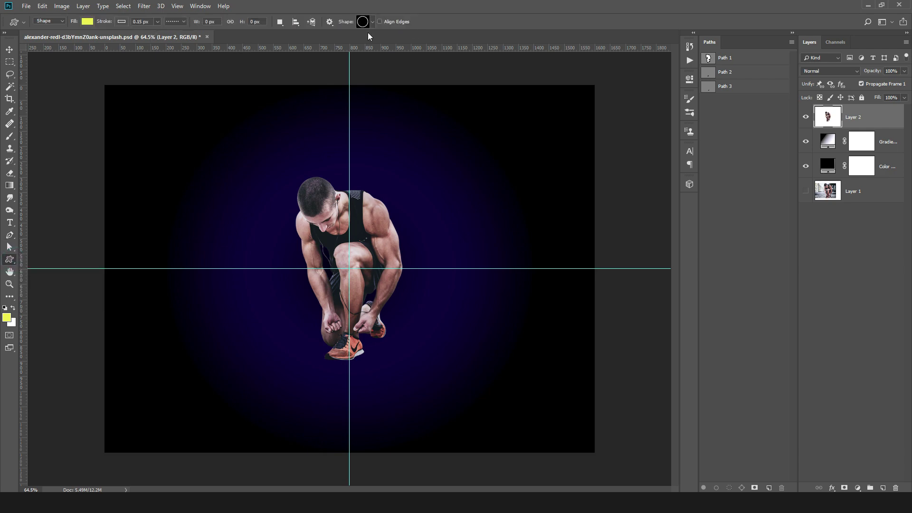
click(373, 23)
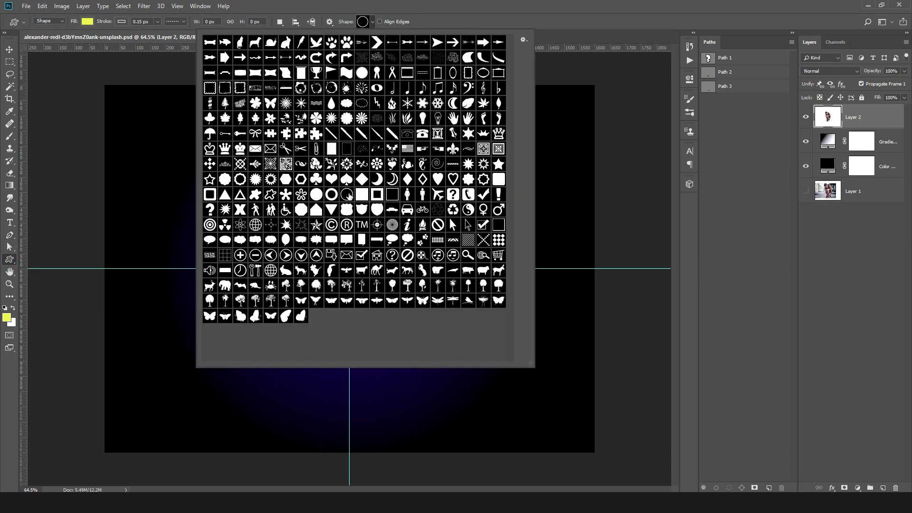
click(616, 154)
click(878, 142)
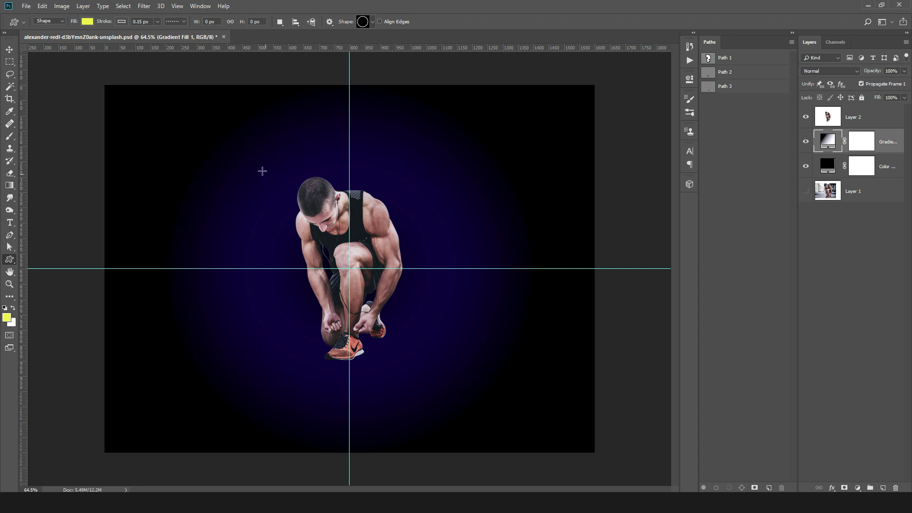
drag(230, 146, 451, 364)
Move the ring slightly up to about Y 581 px with Free Transform.
key(ctrl+t)
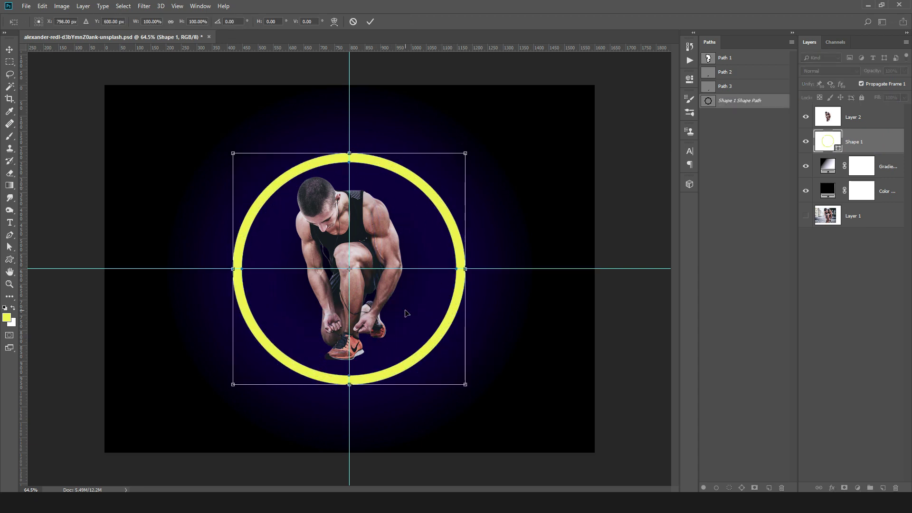
drag(405, 310, 400, 304)
key(Up)
key(Up)
key(Up)
key(Up)
key(Up)
key(Up)
key(Up)
key(Up)
key(Up)
key(Up)
key(Up)
key(Up)
key(Up)
key(Up)
key(Up)
key(Up)
key(Up)
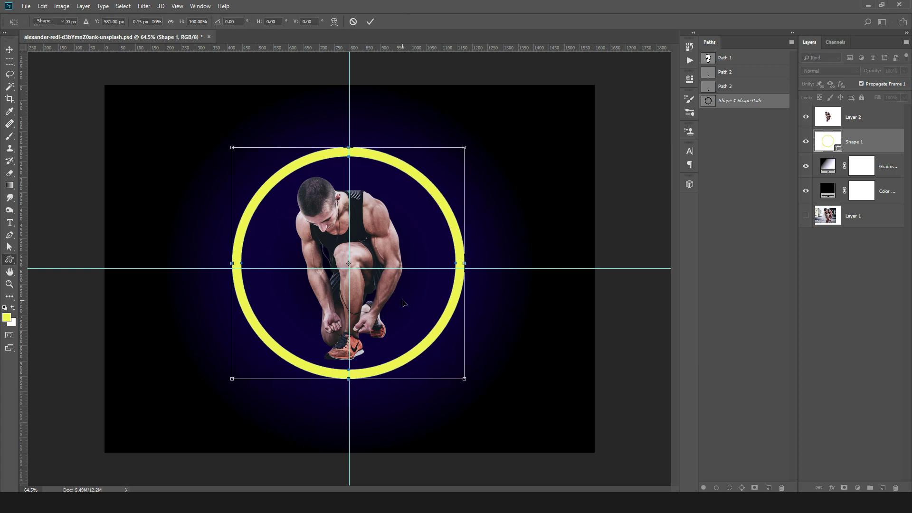
key(Return)
Change the ring's fill to the Yellow, Violet, Orange, Blue gradient preset.
click(88, 22)
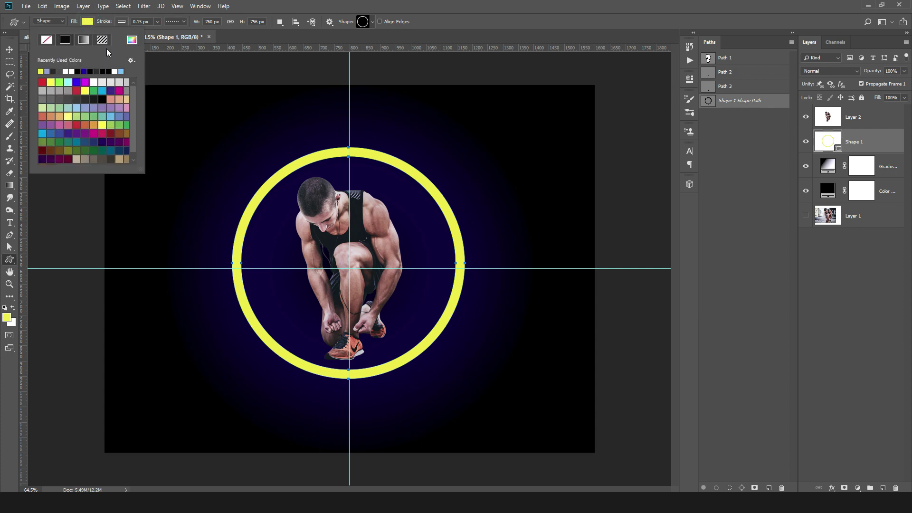
click(84, 39)
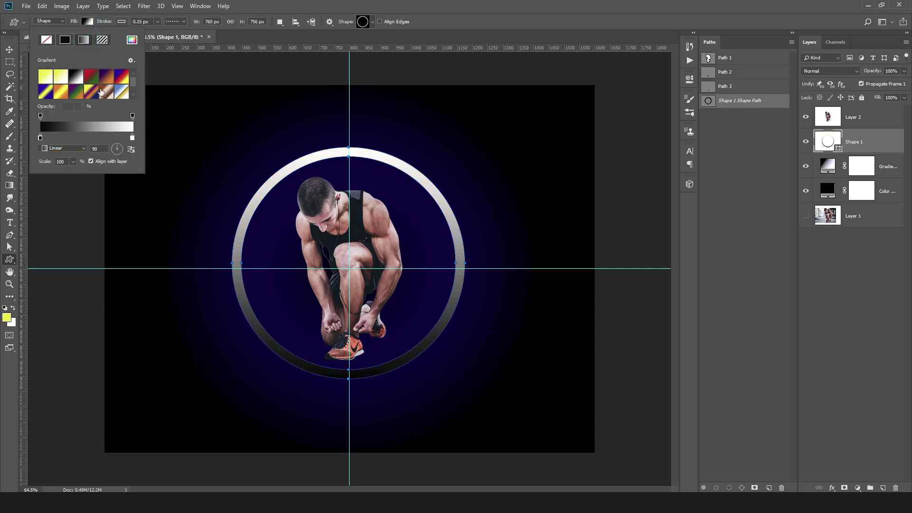
click(92, 92)
click(89, 124)
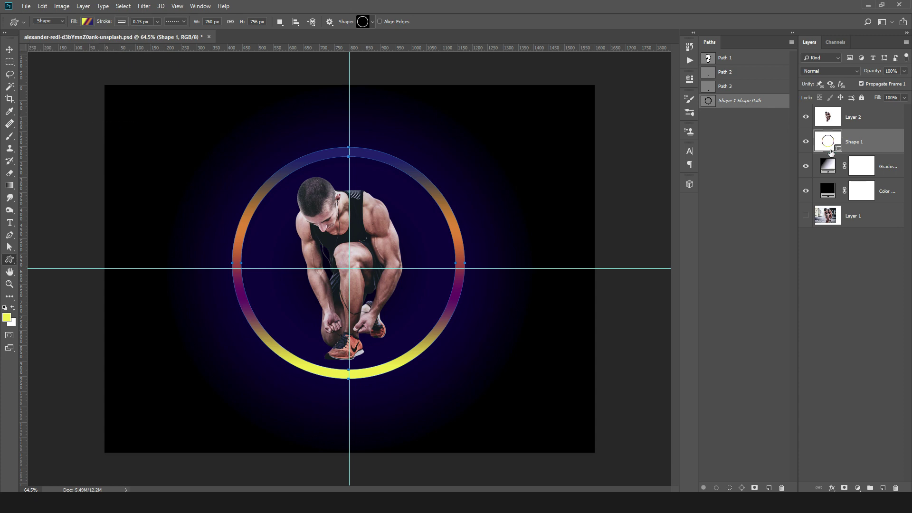
In the ring's gradient, move the violet stop to about 14% and add a near-white fffaff stop at 23%.
drag(717, 322, 675, 321)
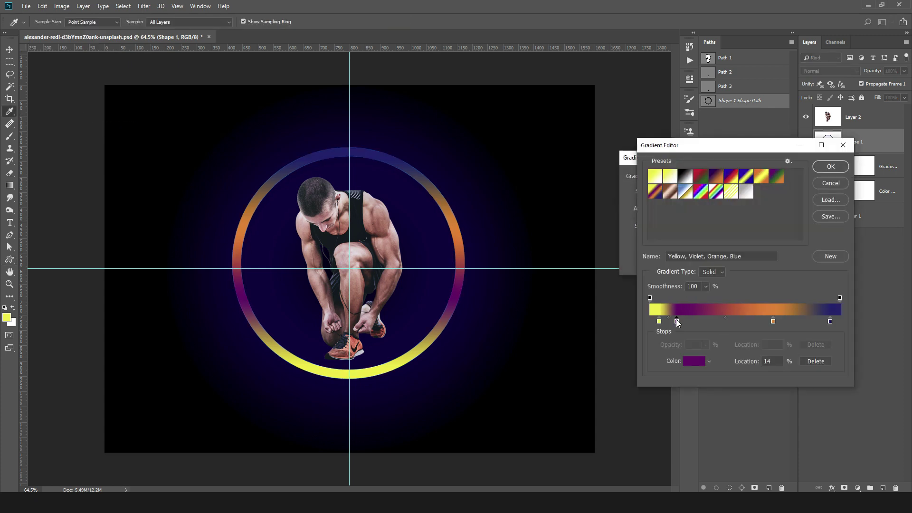
click(694, 321)
double_click(694, 322)
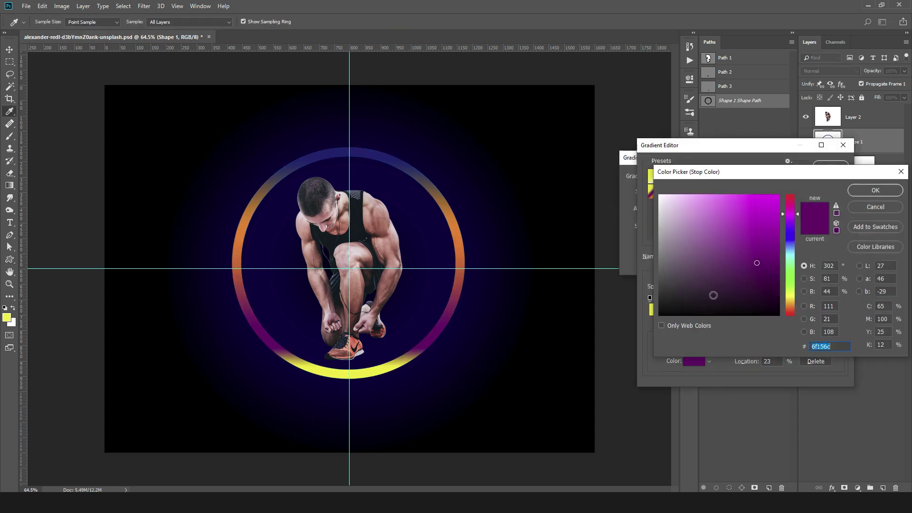
click(684, 253)
click(660, 273)
drag(704, 231, 651, 150)
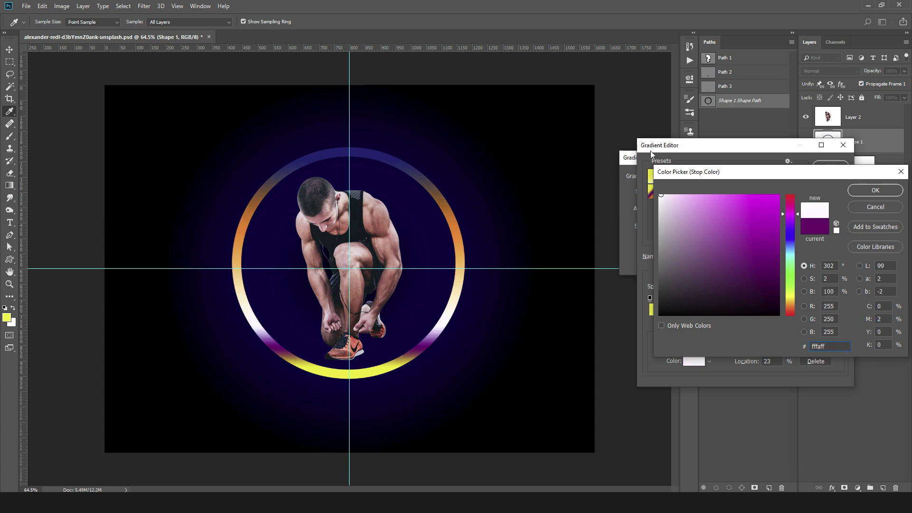
key(Return)
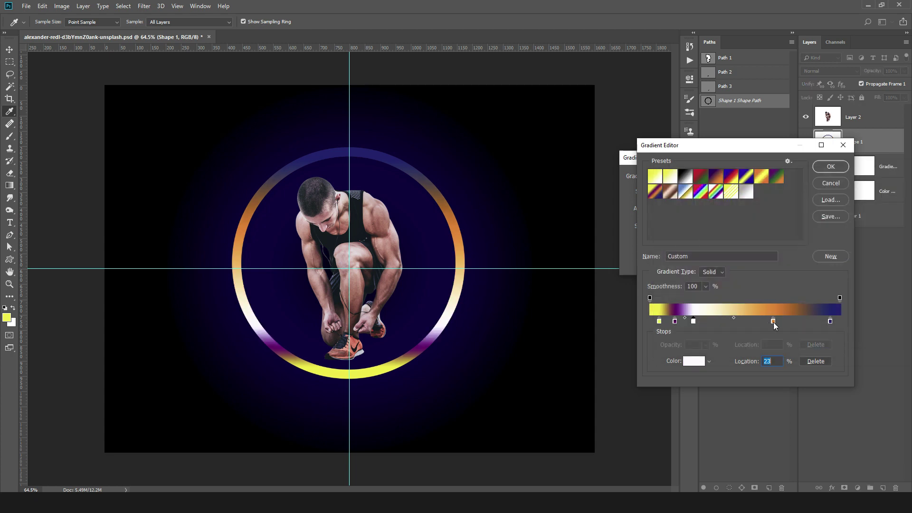
Duplicate the orange stop to 34% and recolour the copy blue.
drag(773, 323, 714, 323)
double_click(714, 323)
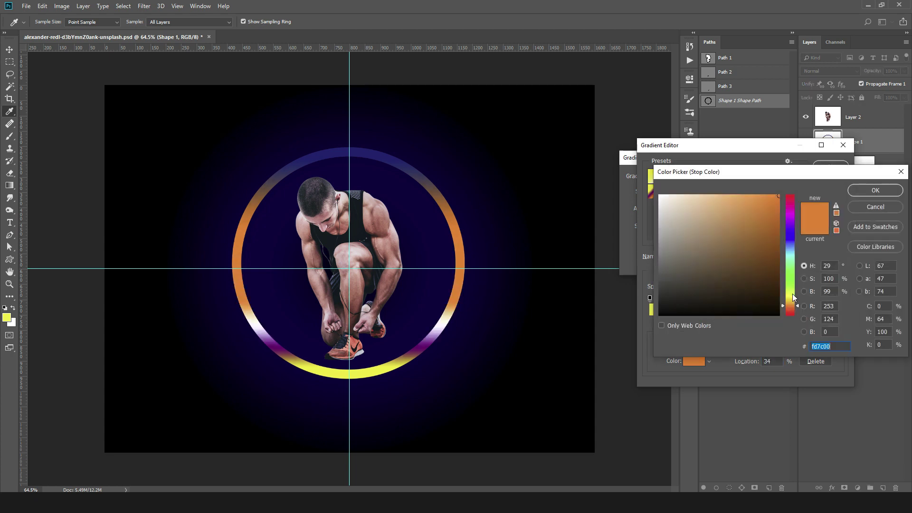
drag(793, 294, 791, 234)
key(Return)
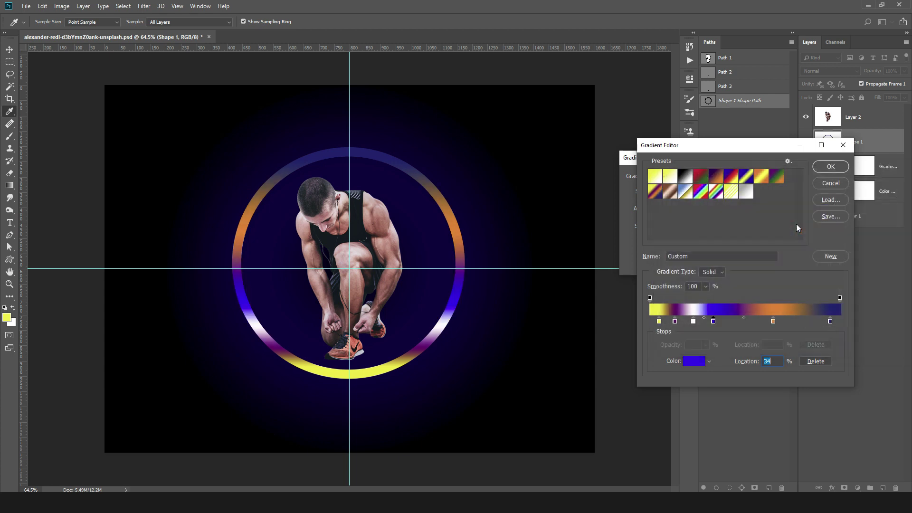
Duplicate the orange stop along the ring's gradient, with one copy at 86%, and space the colour stops more evenly.
drag(773, 322, 679, 324)
drag(750, 323, 813, 322)
alt+click(773, 323)
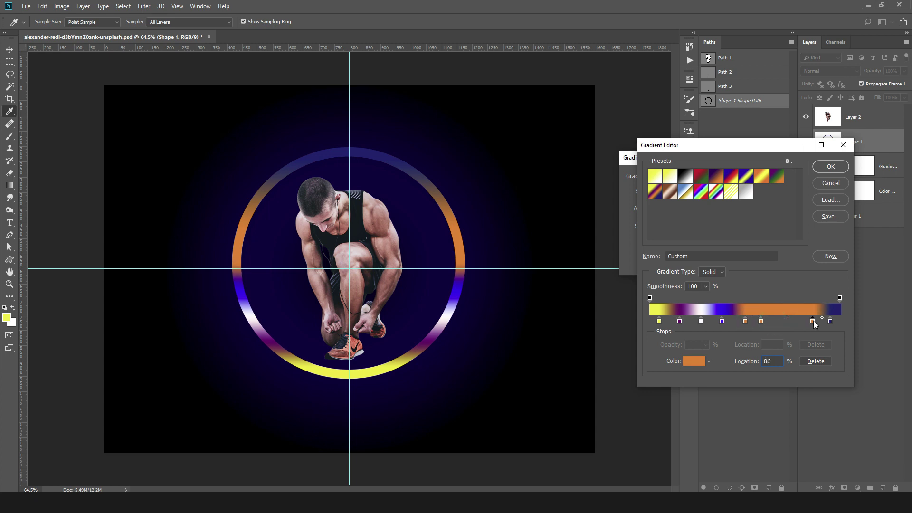
click(761, 321)
drag(722, 322, 757, 322)
click(755, 321)
click(679, 321)
click(729, 322)
Recolour the orange stop at 71% to magenta.
double_click(786, 322)
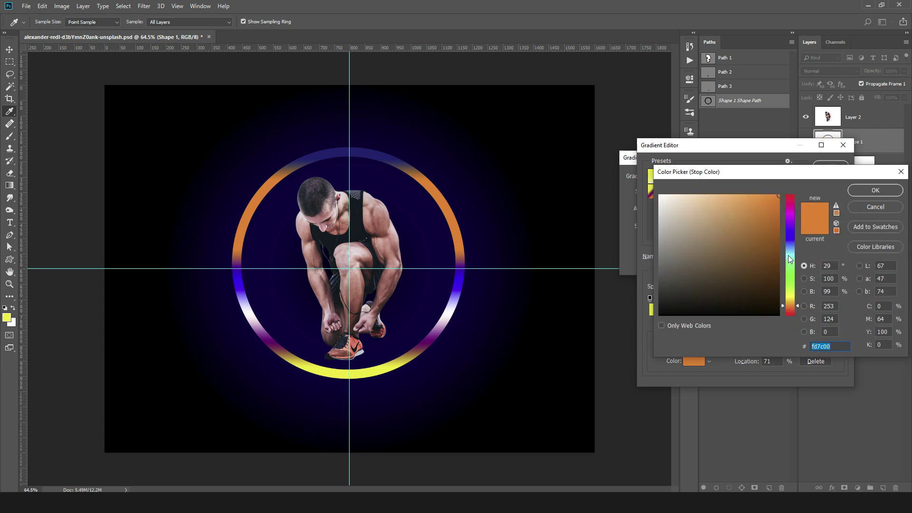
click(793, 212)
key(Return)
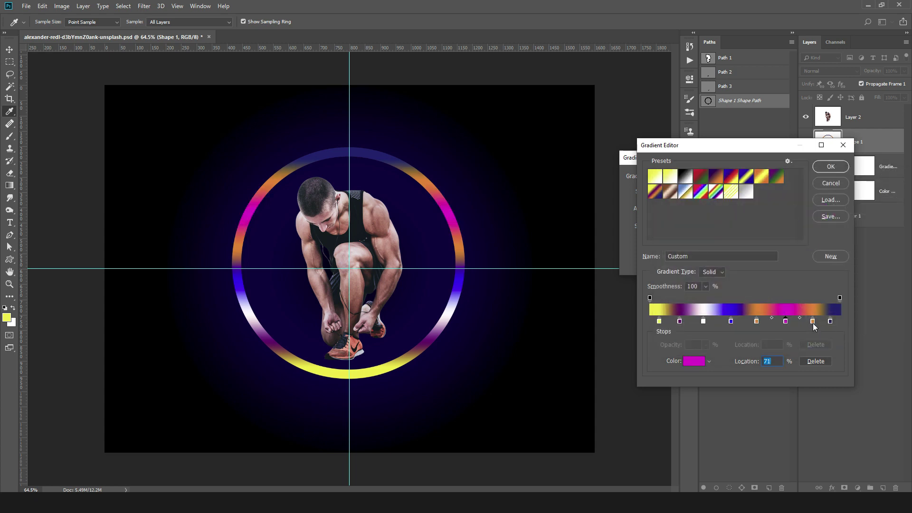
Recolour the orange stop at 86% to red fd0000 and place a dark blue stop at 100%.
double_click(813, 322)
drag(794, 212, 799, 167)
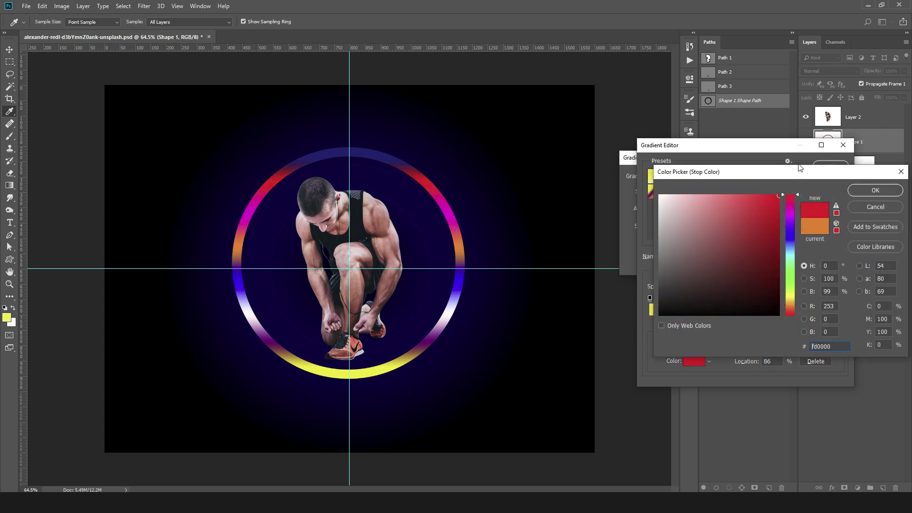
key(Return)
click(840, 321)
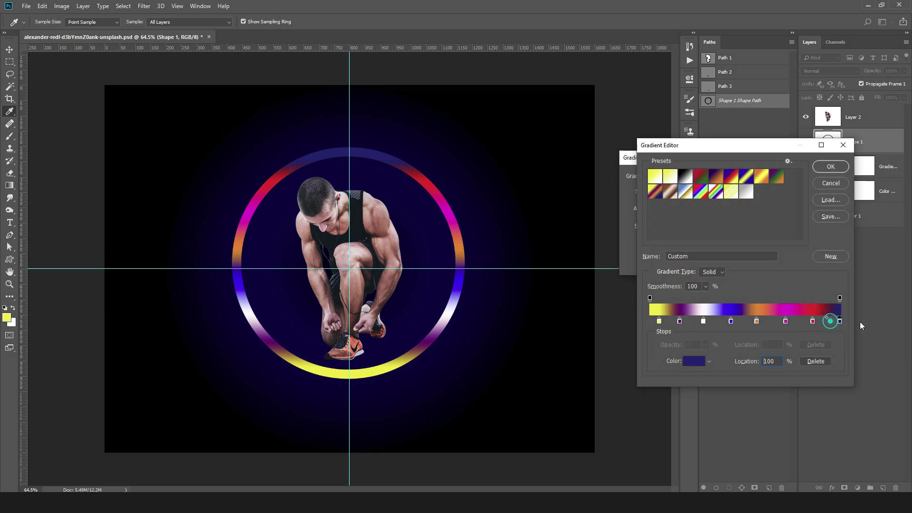
Move the yellow colour stop slightly inward and apply the custom gradient to the ring.
mouse_move(659, 322)
mouse_down()
mouse_move(635, 312)
mouse_move(673, 326)
mouse_up()
click(831, 167)
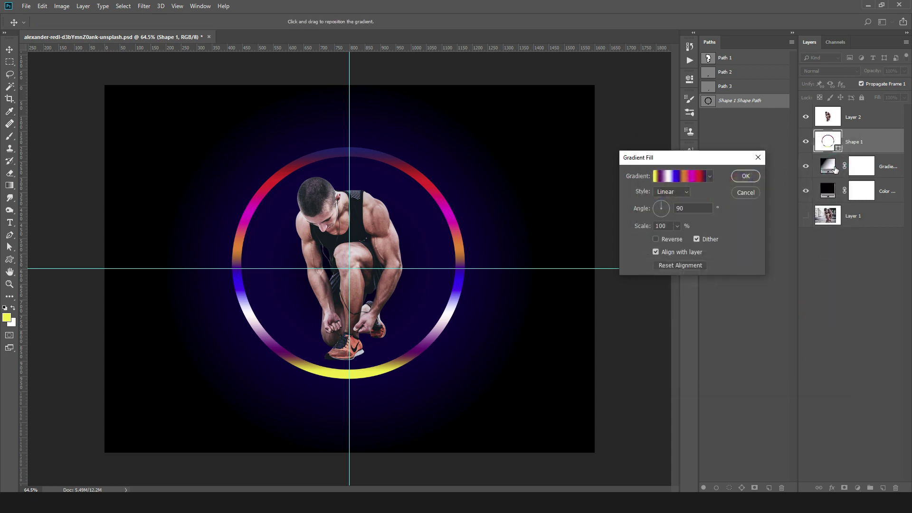
click(745, 176)
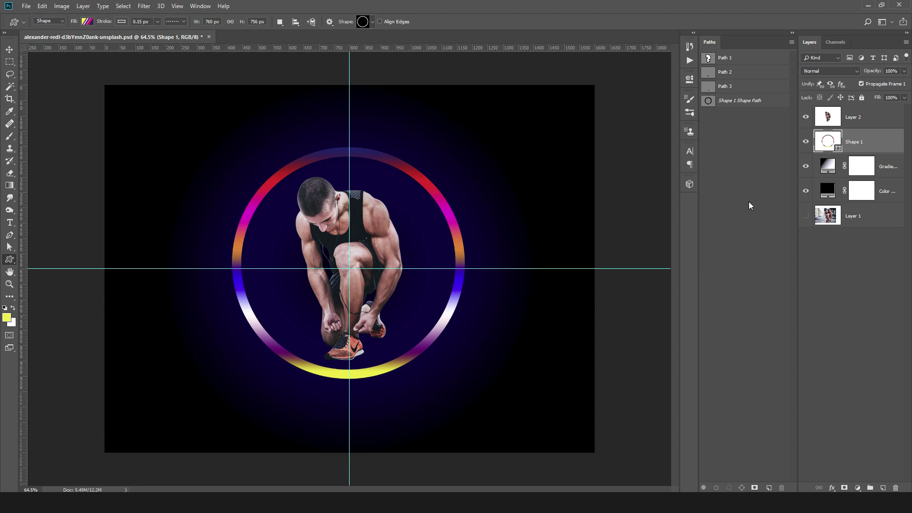
Duplicate the ring layer and apply a Gaussian Blur with a 30.4-pixel radius to the original Shape 1 as a smart filter.
drag(858, 142, 882, 488)
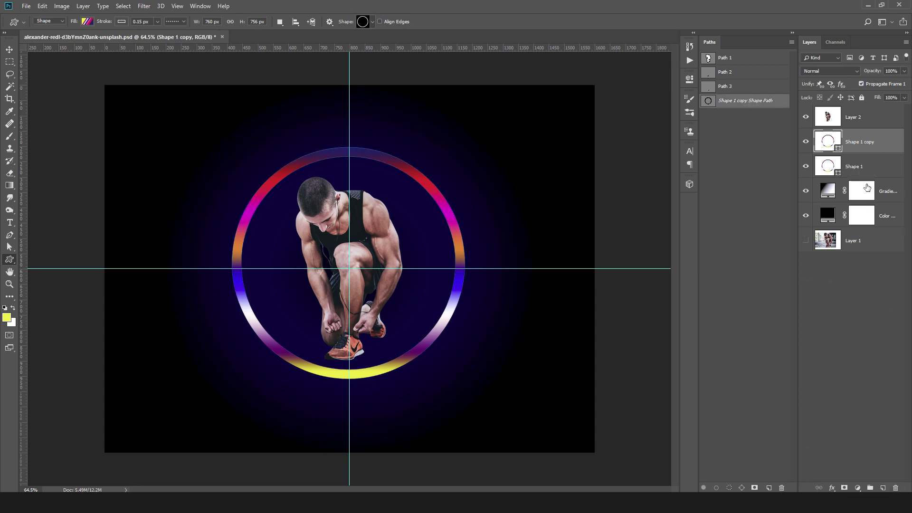
click(860, 168)
click(144, 5)
mouse_move(199, 113)
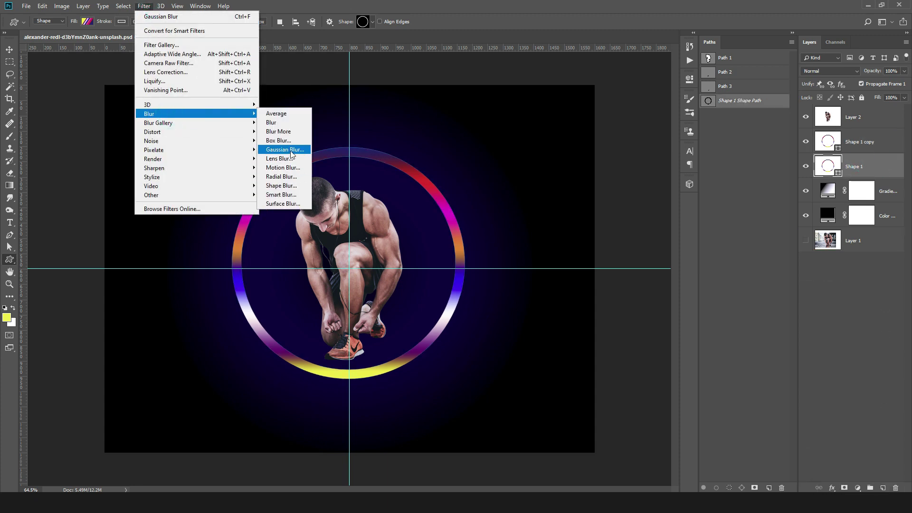
click(291, 151)
click(451, 188)
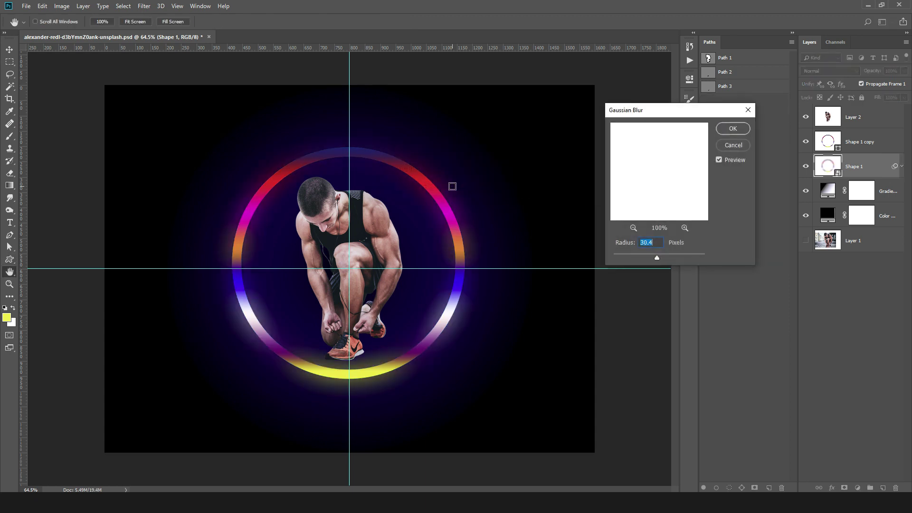
click(728, 129)
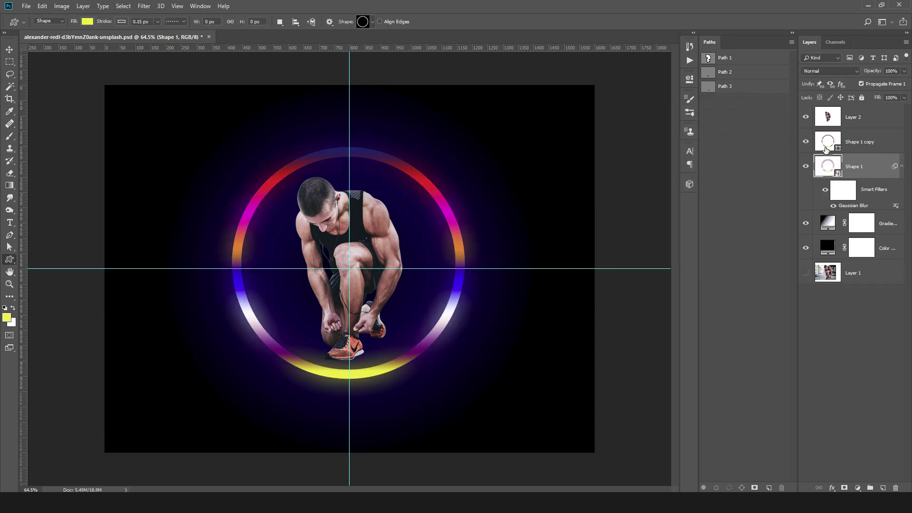
Group the blurred ring with the gradient and colour fill layers, and rename the sharp ring's layer to Shape 1.
shift+click(885, 248)
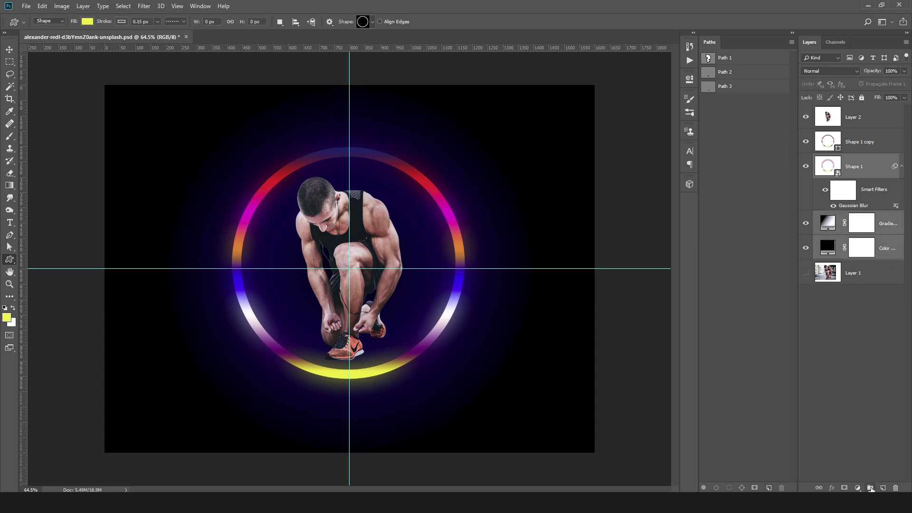
click(871, 488)
double_click(864, 141)
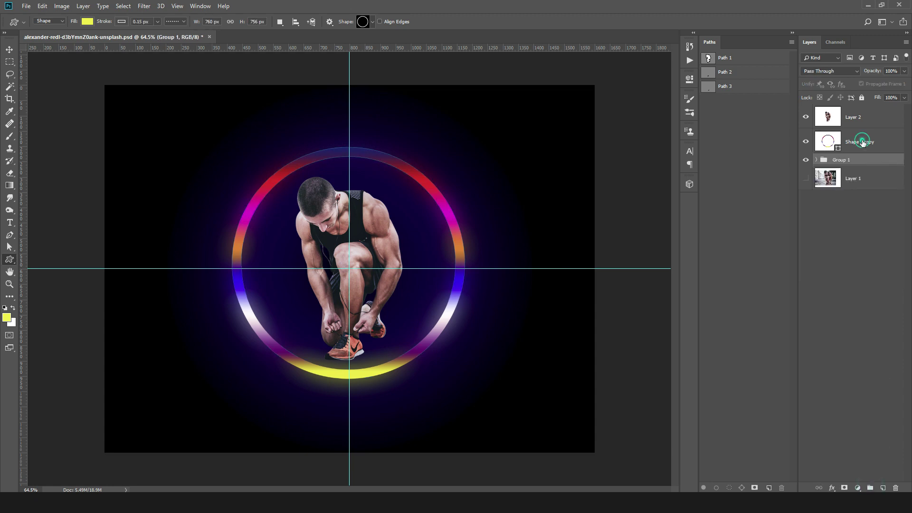
drag(864, 142, 898, 152)
key(BackSpace)
key(Return)
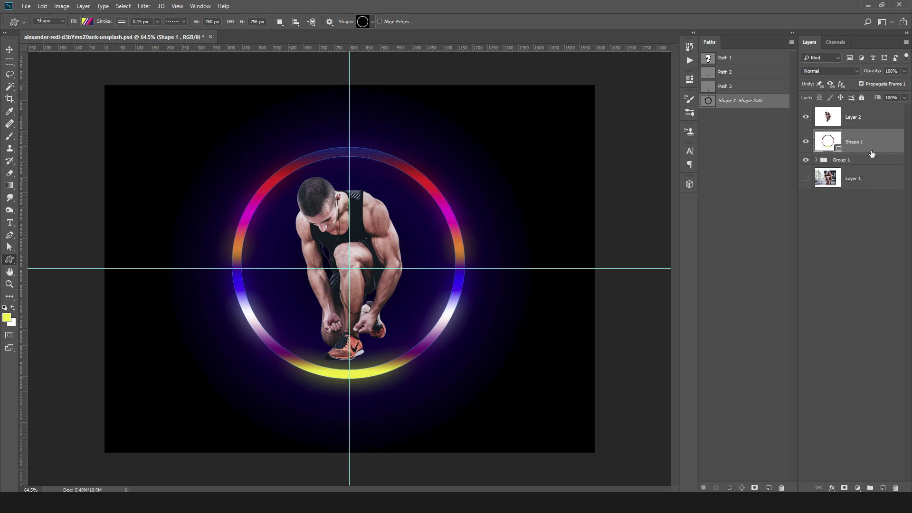
Duplicate the sharp ring layer Shape 1 ten times.
key(ctrl+j)
key(ctrl+j)
key(ctrl+j)
key(ctrl+j)
key(ctrl+j)
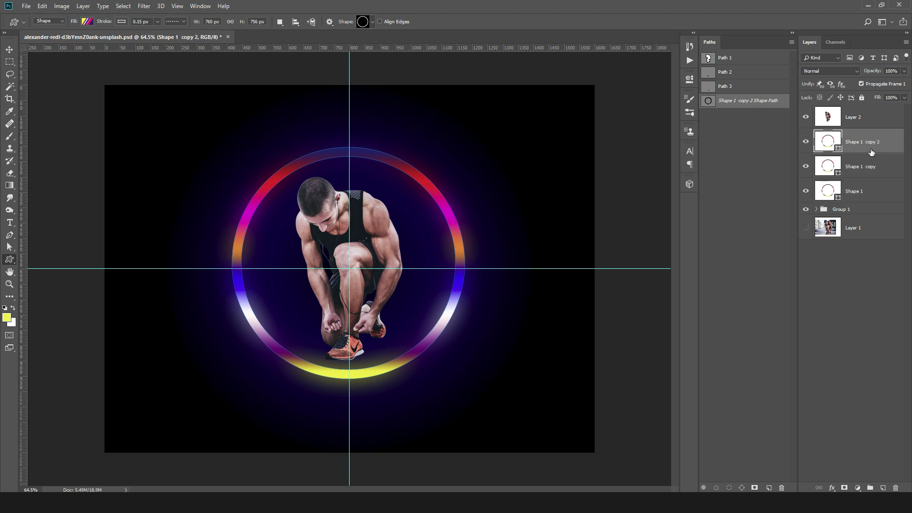
key(ctrl+j)
key(ctrl+j)
key(ctrl+j)
key(ctrl+j)
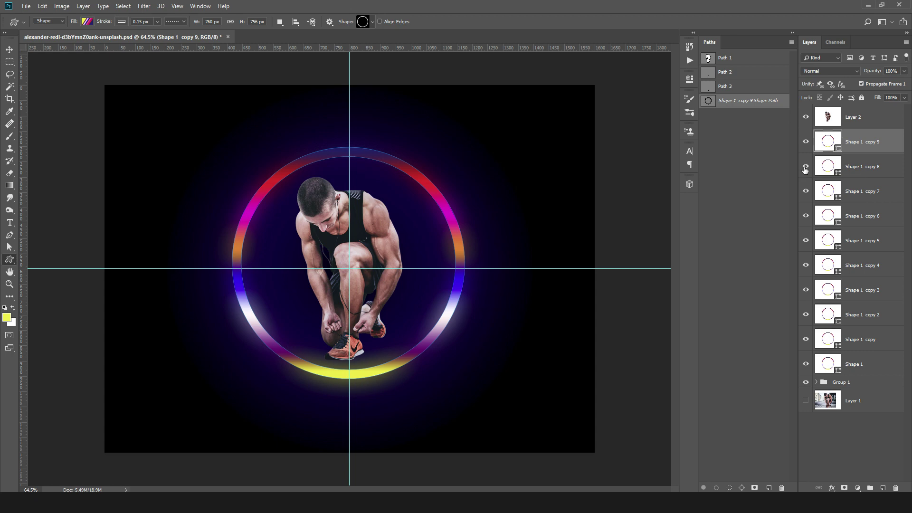
key(ctrl+j)
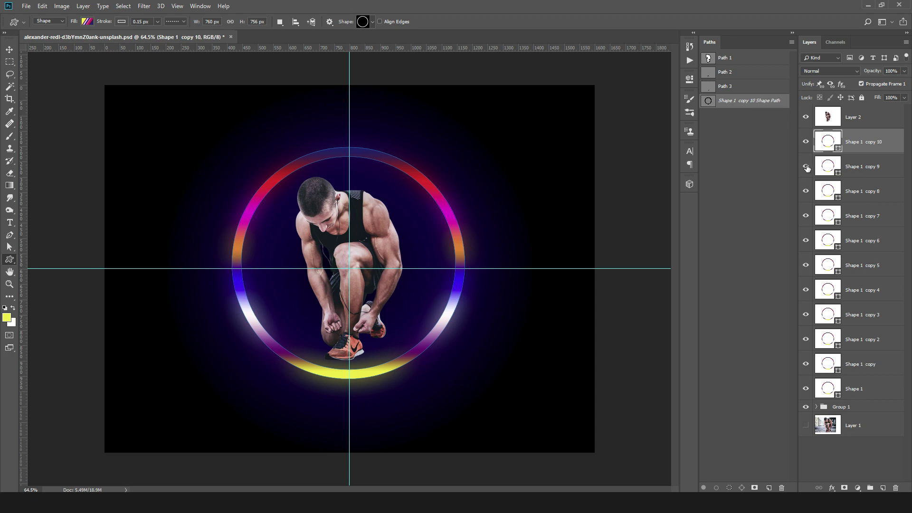
Hide all ten ring copies, keeping Shape 1 visible, and show the Timeline.
drag(806, 141, 807, 363)
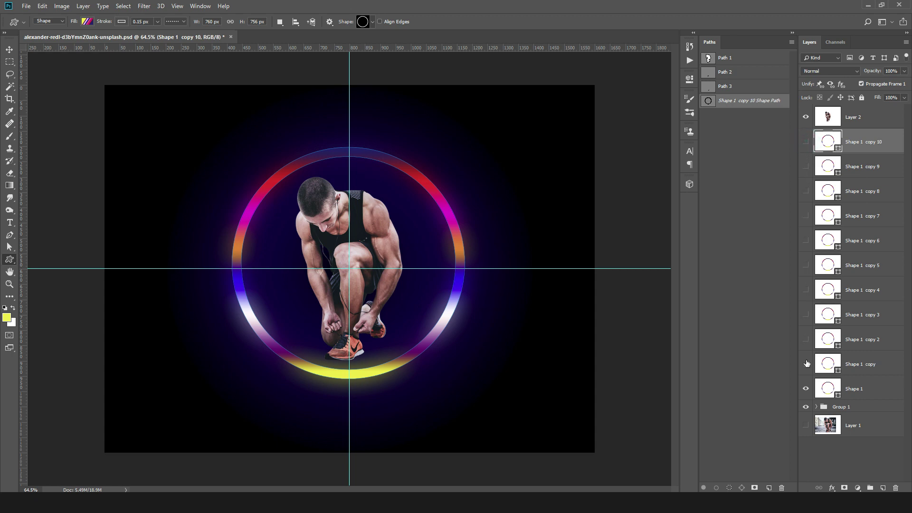
click(806, 389)
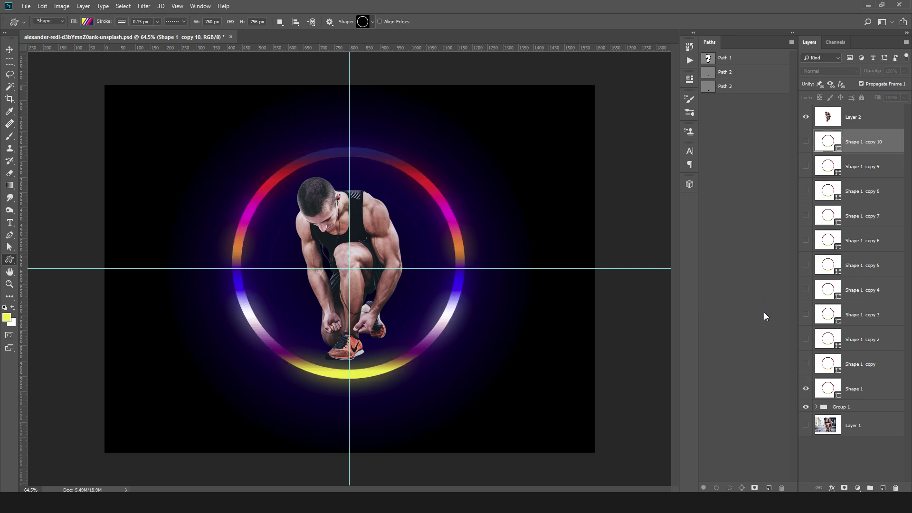
click(147, 6)
click(240, 308)
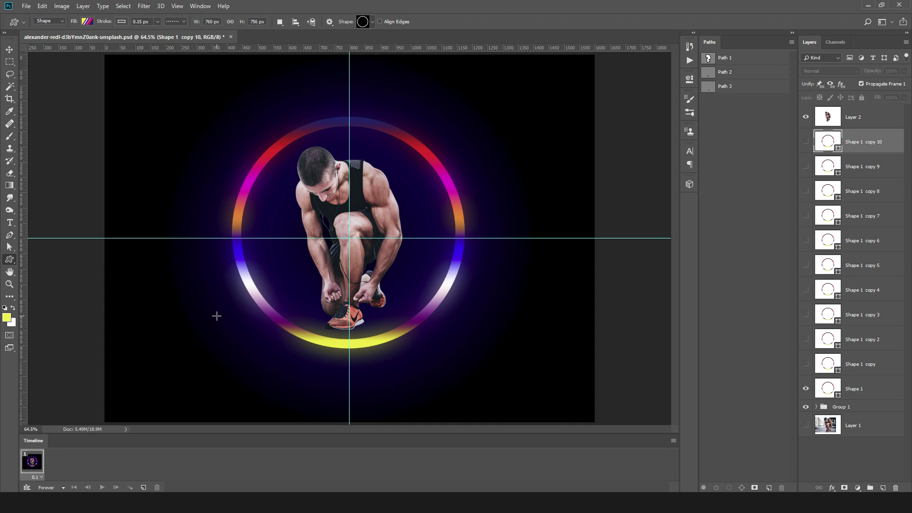
Add a new layer and draw a yellow rounded rectangle about 43 by 27 px with a 10 px radius below the ring.
key(ctrl+shift+alt+n)
right_click(9, 259)
click(47, 269)
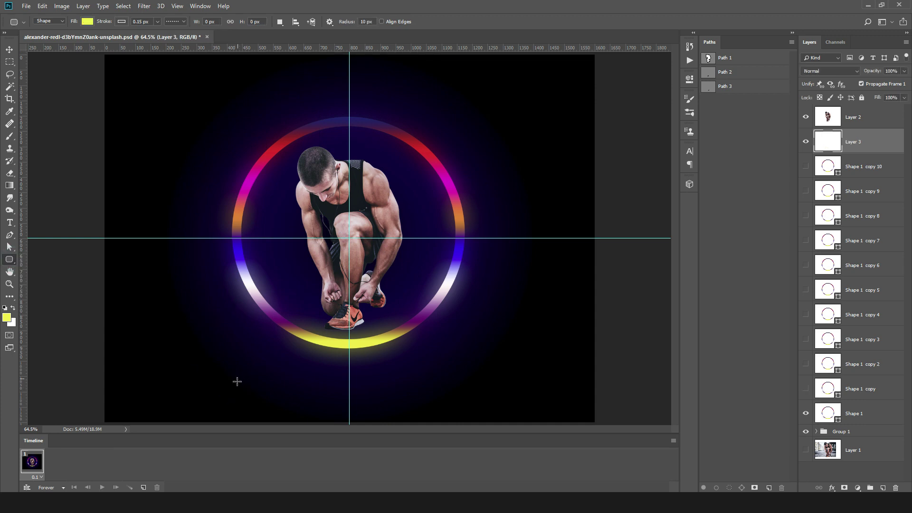
drag(260, 385, 274, 393)
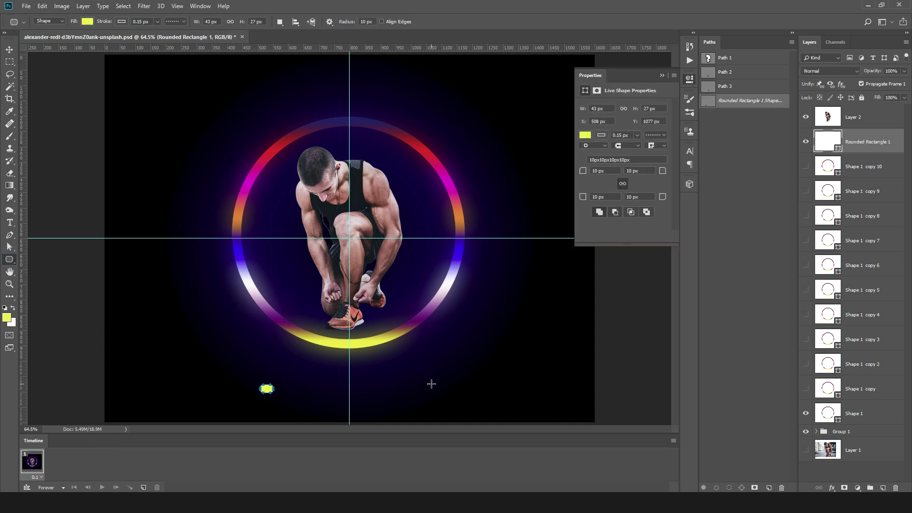
click(714, 214)
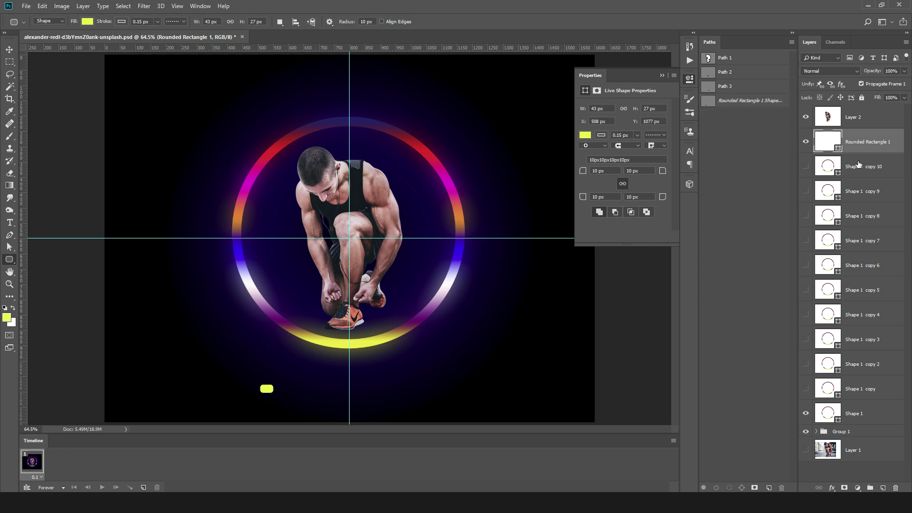
key(ctrl+j)
key(ctrl+j)
key(ctrl+j)
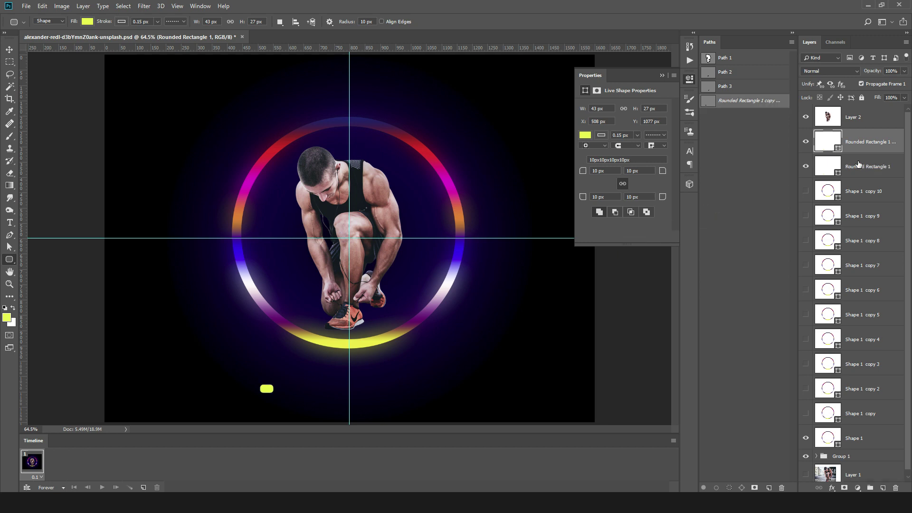
key(ctrl+j)
key(ctrl+j)
key(ctrl+j)
key(ctrl+j)
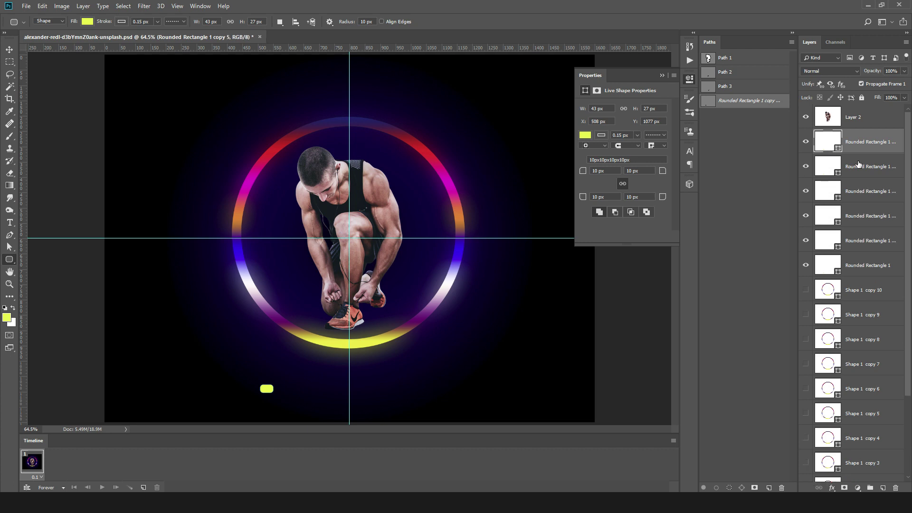
key(ctrl+z)
key(ctrl+z)
key(ctrl+z)
key(ctrl+z)
key(ctrl+z)
key(ctrl+z)
key(ctrl+z)
Duplicate the rounded rectangle four times and place the copies side by side in a horizontal row of five.
key(ctrl+j)
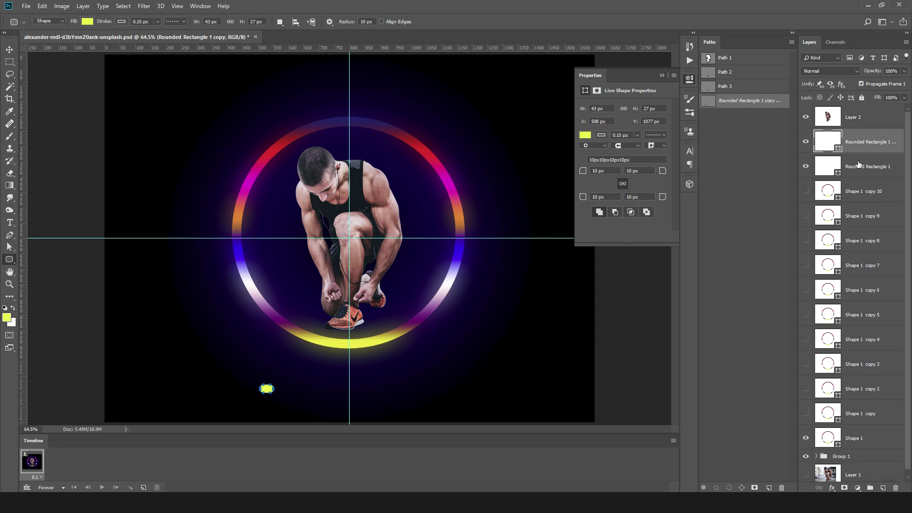
key(ctrl+t)
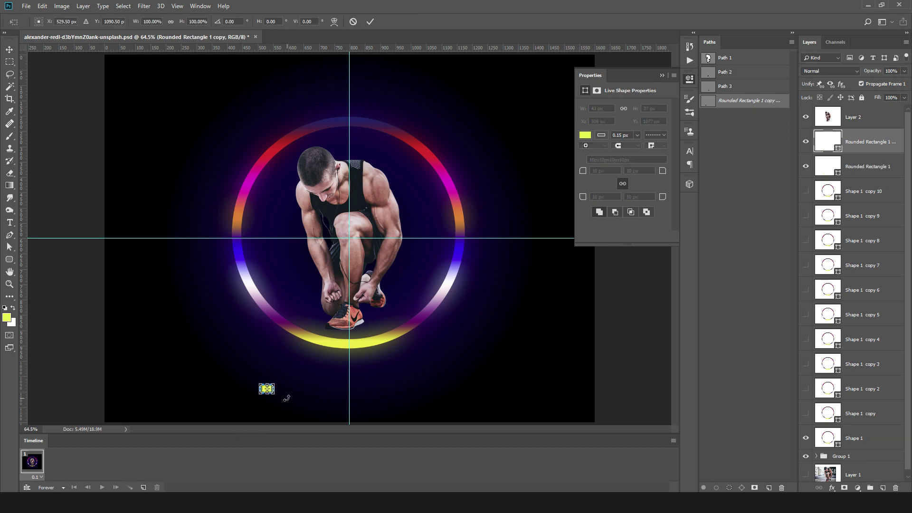
scroll(269, 390, up, 3)
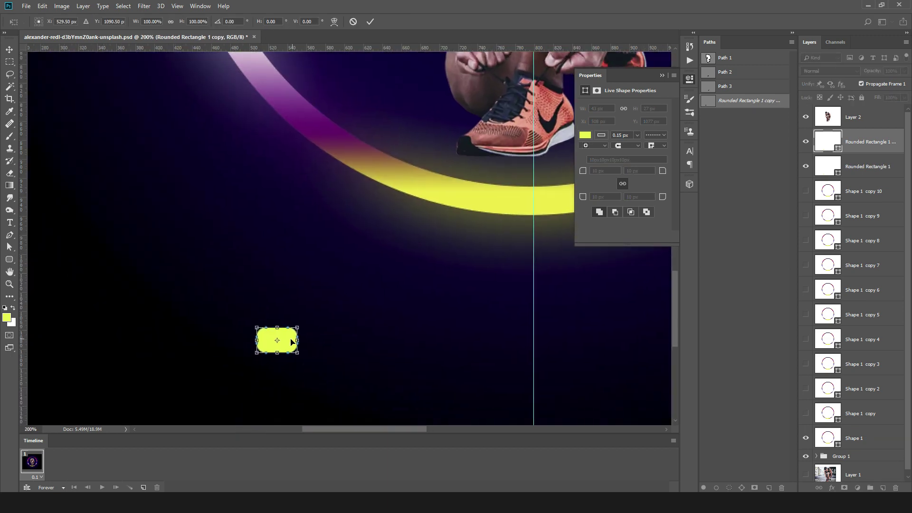
drag(292, 342, 492, 347)
key(Return)
key(ctrl+j)
key(ctrl+t)
key(Return)
key(ctrl+j)
key(ctrl+t)
key(Return)
key(ctrl+j)
key(ctrl+t)
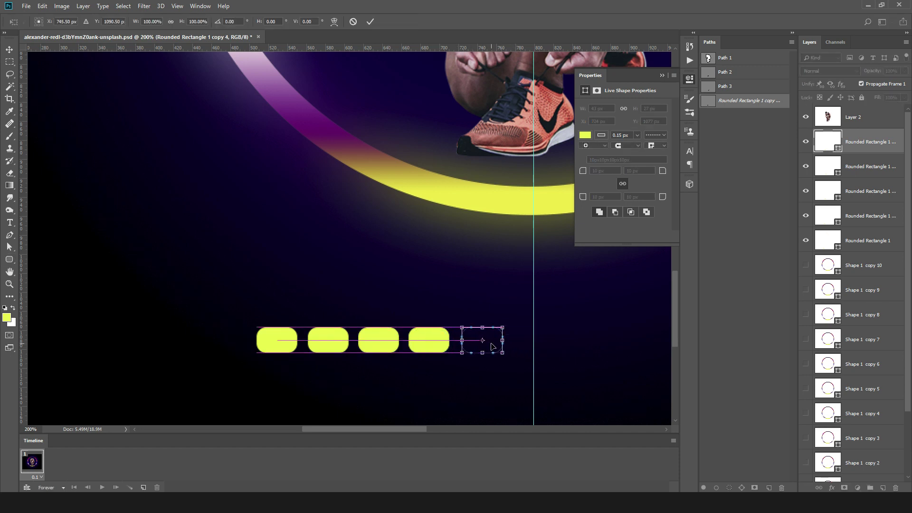
key(Return)
Nudge the fifth rounded rectangle slightly left to even out its spacing in the row.
key(ctrl+t)
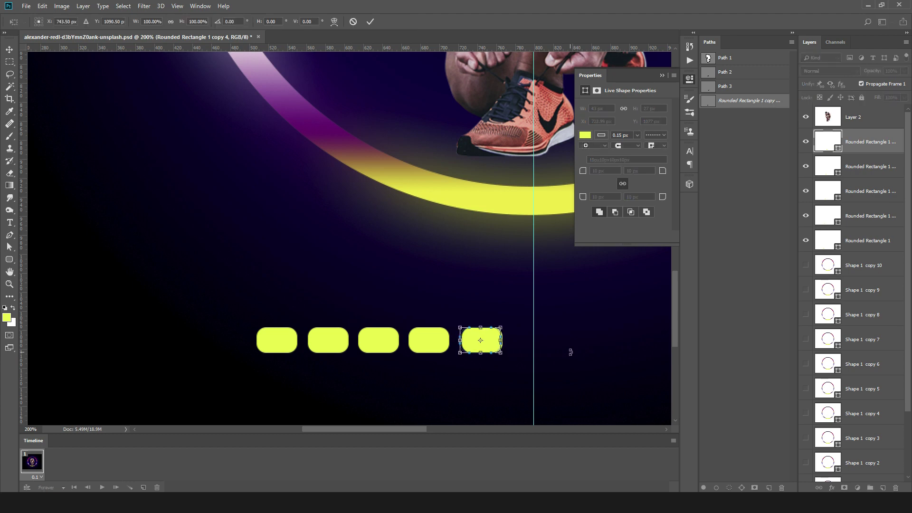
key(Left)
key(Return)
key(ctrl+t)
key(Left)
key(Return)
Add four more copies of the rounded rectangle, extending the evenly spaced row to nine.
key(ctrl+j)
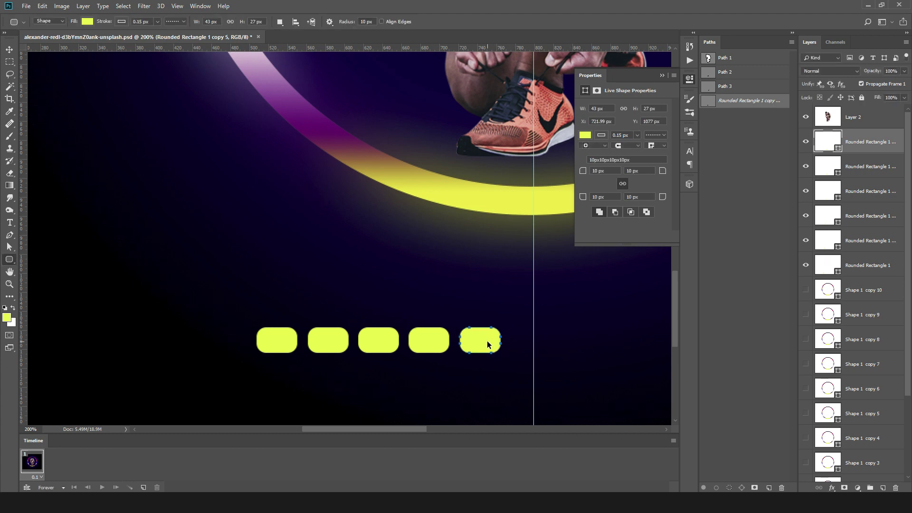
key(ctrl+t)
drag(488, 345, 424, 342)
key(Return)
key(ctrl+j)
key(ctrl+t)
key(Return)
key(ctrl+j)
key(ctrl+t)
key(Return)
key(ctrl+j)
key(ctrl+t)
key(Return)
Rename the four lowest rounded rectangle layers 1, 2, 3 and 4, from the bottom of the stack upward.
key(ctrl+minus)
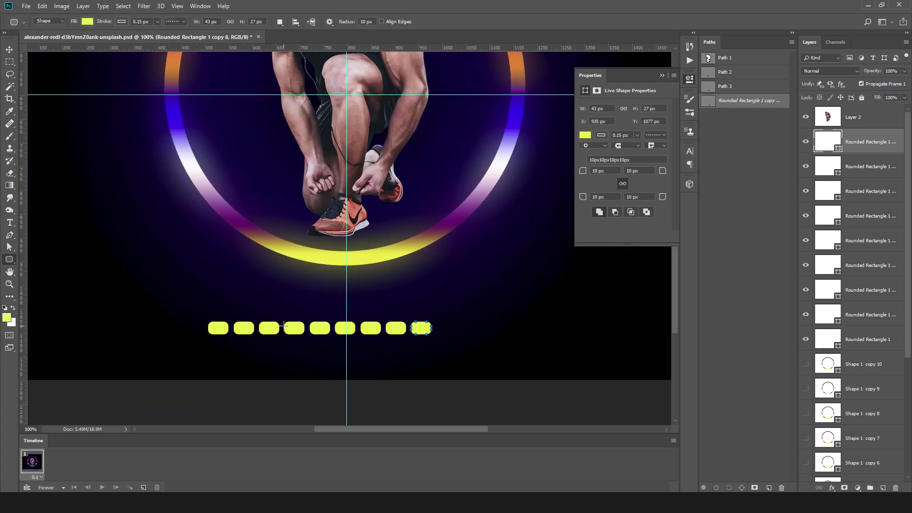
key(ctrl+0)
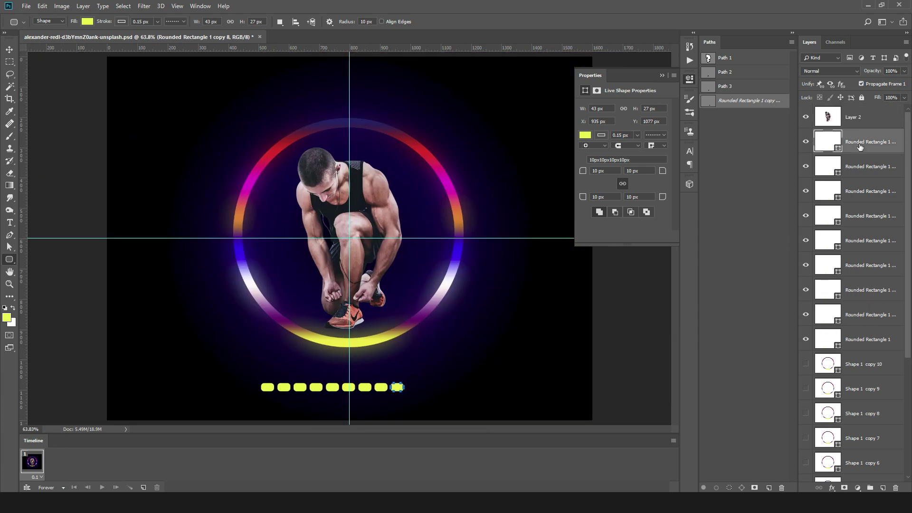
double_click(862, 340)
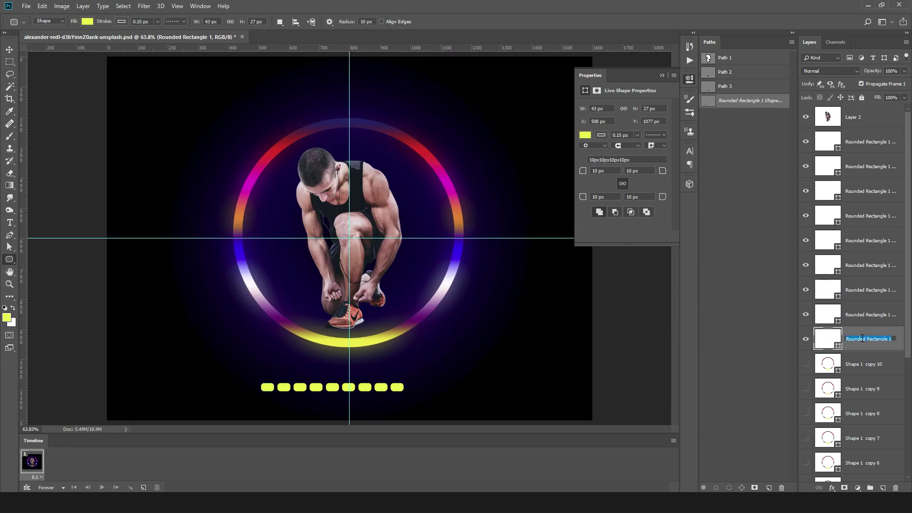
text(1)
key(Return)
double_click(859, 315)
text(2)
key(Return)
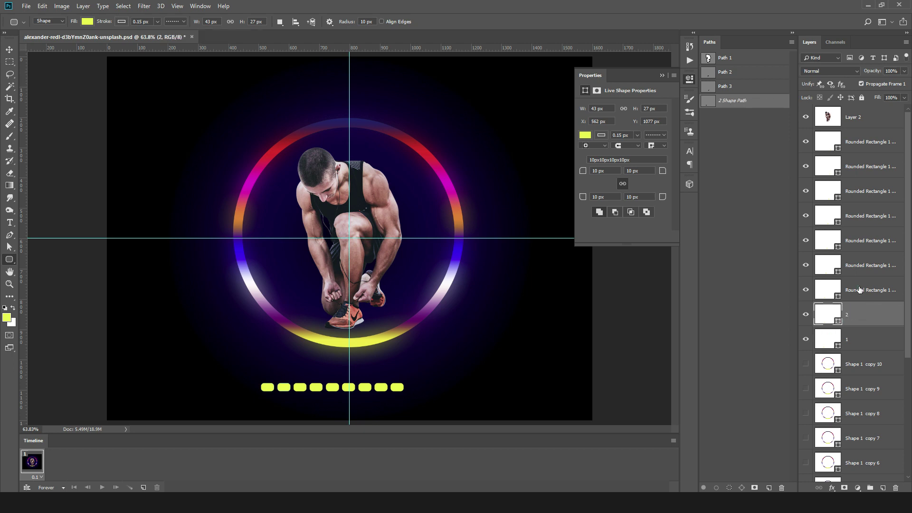
double_click(858, 290)
text(3)
double_click(853, 266)
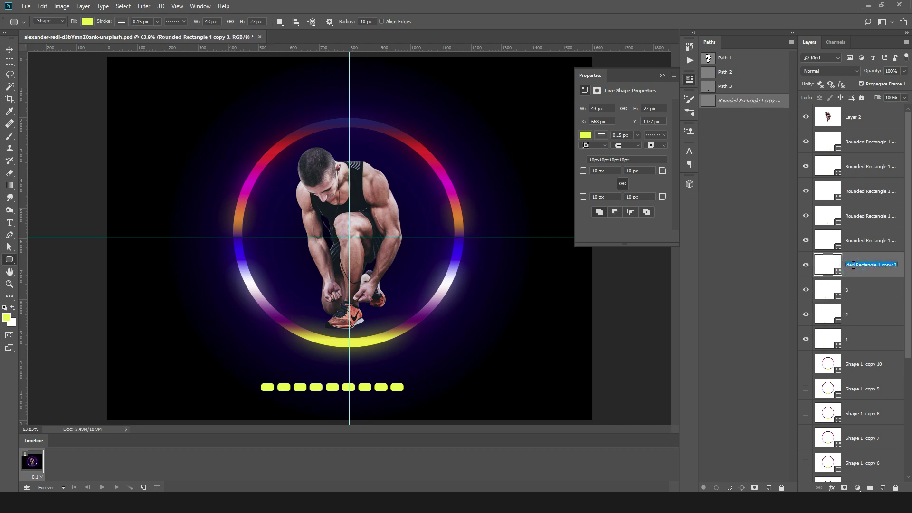
text(4)
key(Return)
Rename the remaining five rounded rectangle layers 5, 6, 7, 8 and 9, continuing upward through the stack.
double_click(858, 241)
text(5)
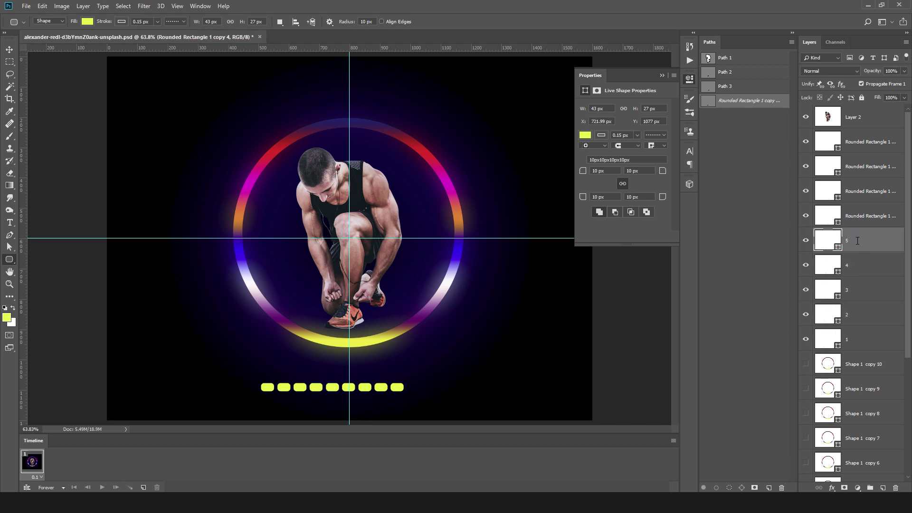
key(Return)
double_click(856, 217)
text(6)
key(Return)
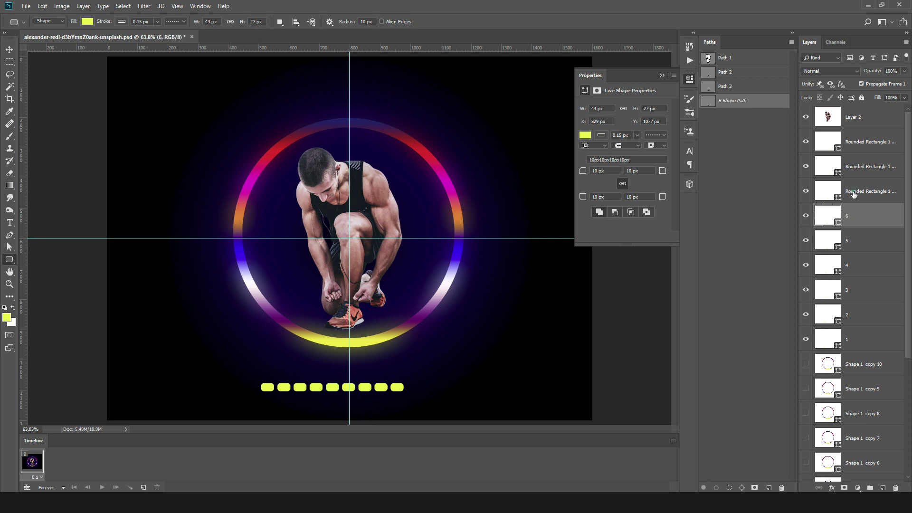
double_click(854, 192)
text(7)
key(Return)
double_click(855, 167)
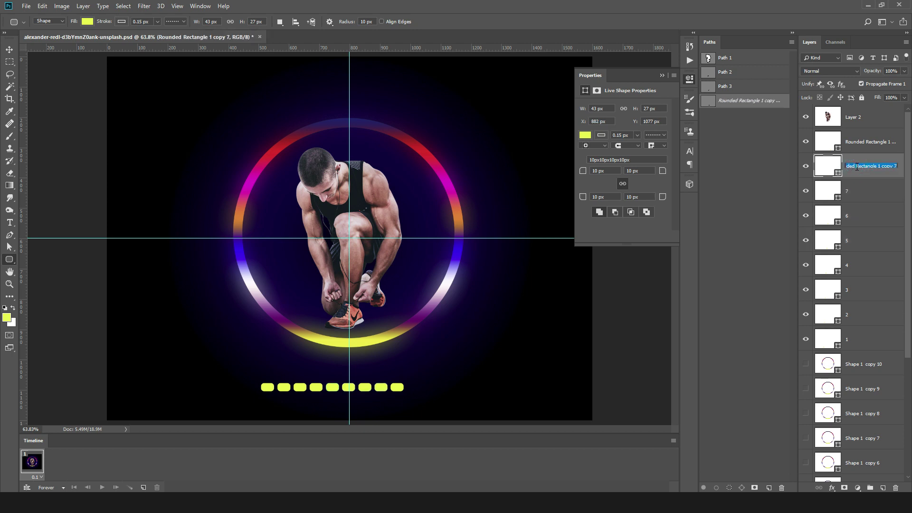
text(8)
key(Return)
double_click(855, 142)
text(9)
key(Return)
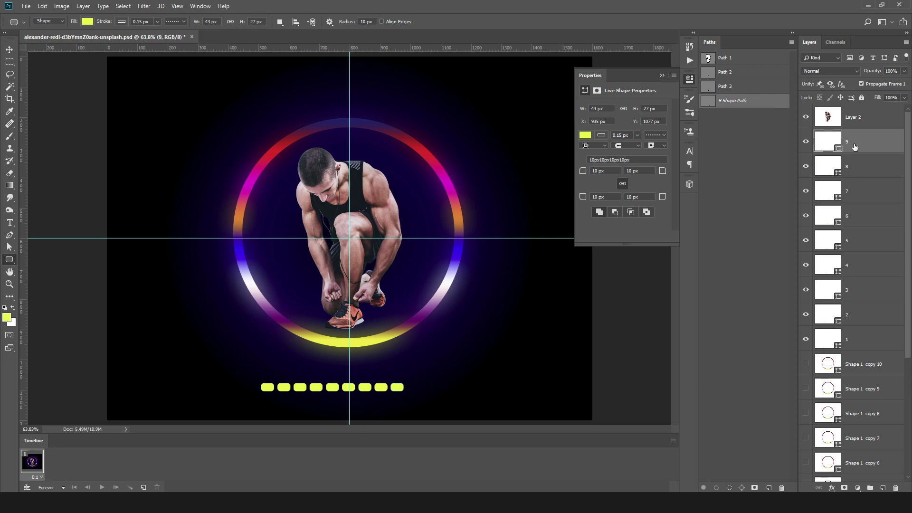
Move rounded rectangles 1 to 9 together to the right so the row is centred below the ring.
shift+click(855, 340)
key(ctrl+t)
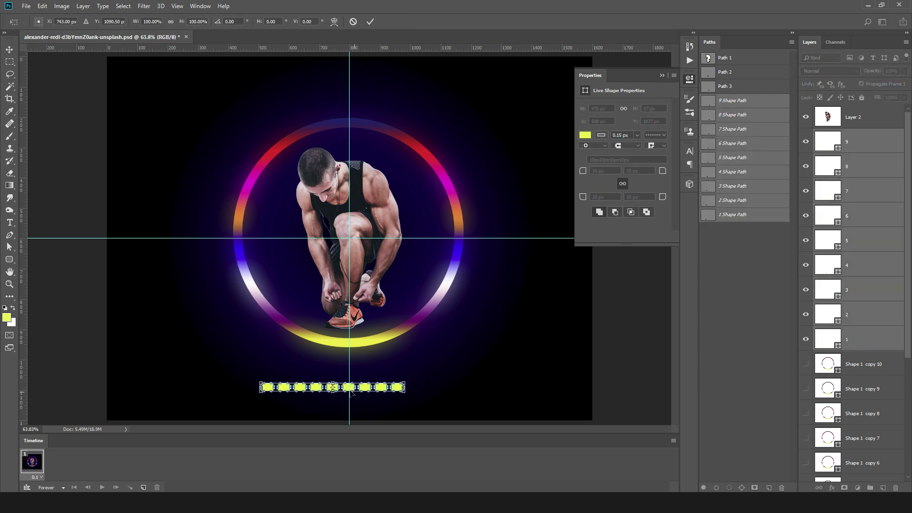
drag(344, 389, 355, 389)
key(Return)
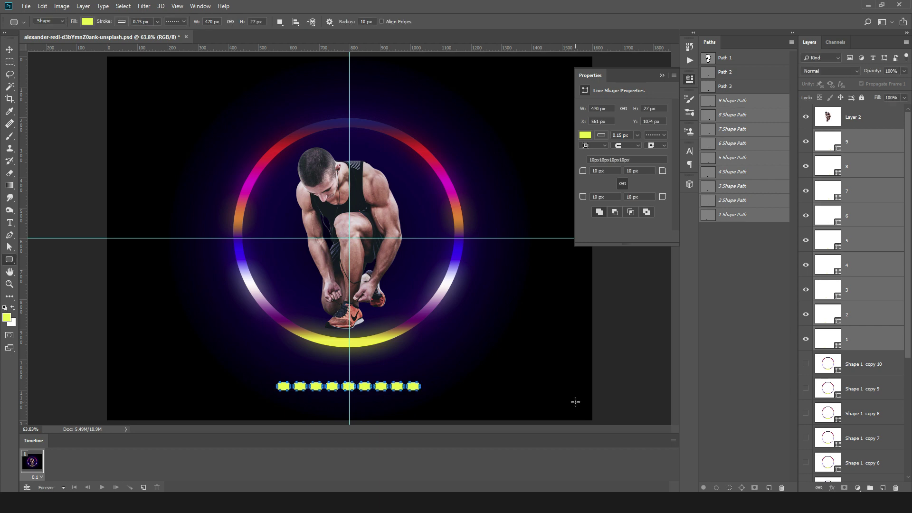
click(737, 312)
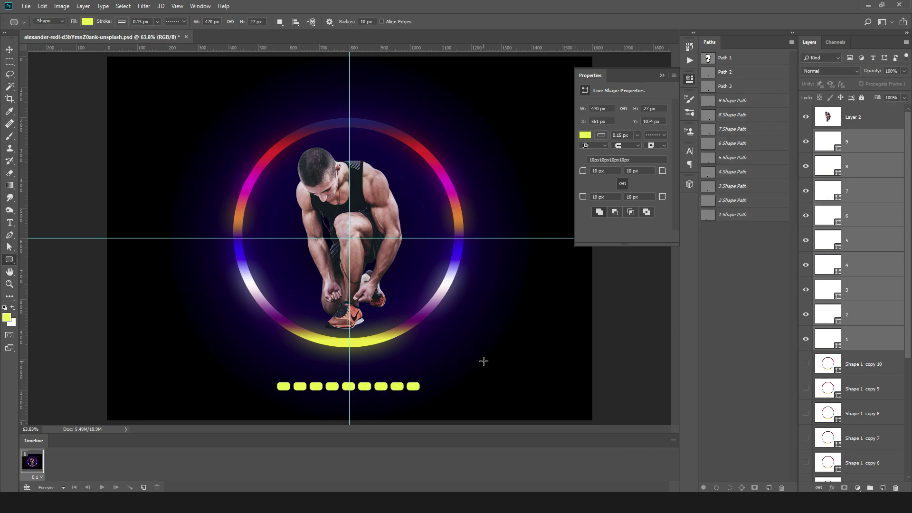
Add the text "loading" and place it left of the rounded rectangle row.
click(9, 222)
click(206, 390)
text(loading)
click(10, 50)
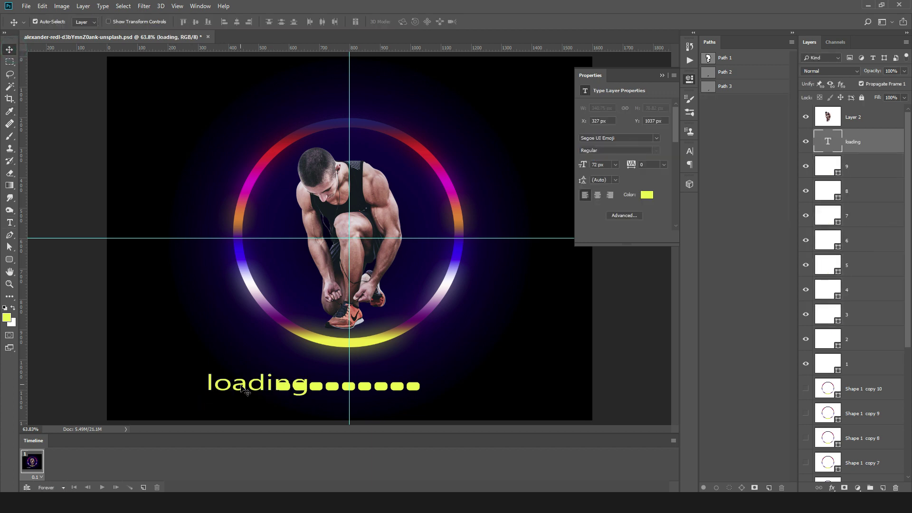
drag(245, 390, 195, 391)
Scale the loading text down to 39.05 px and position it just left of the first rectangle, in line with the row.
key(ctrl+t)
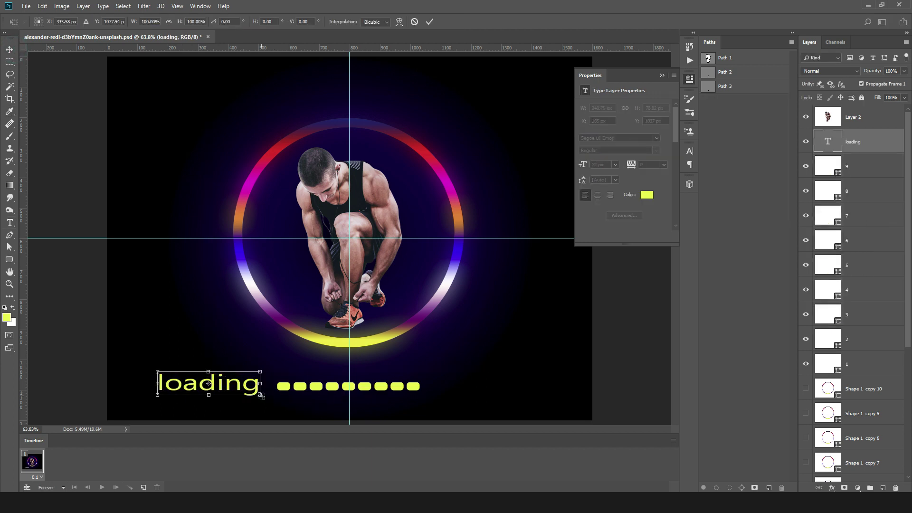
drag(262, 396, 240, 390)
key(Return)
key(ctrl+t)
key(Return)
key(ctrl+t)
key(Return)
key(ctrl+t)
scroll(250, 384, up, 2)
key(Return)
key(ctrl+t)
key(Return)
key(ctrl+t)
key(Return)
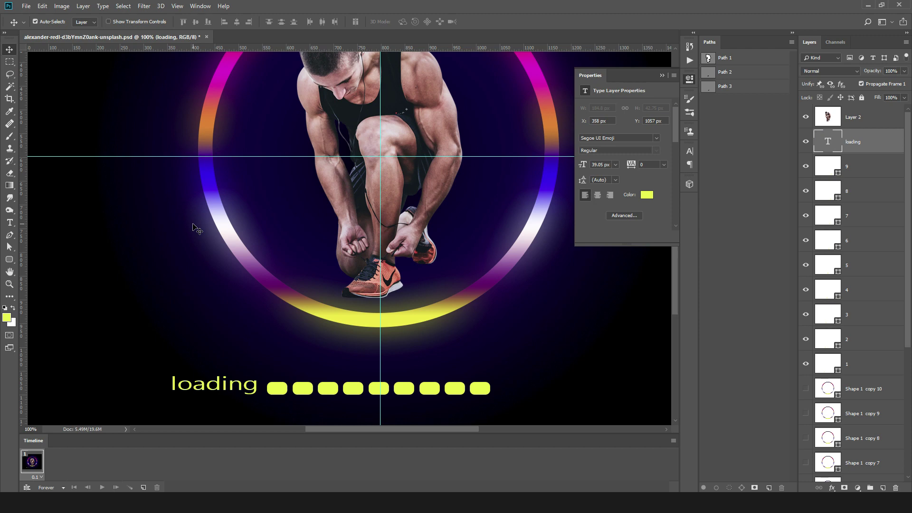
key(t)
click(189, 21)
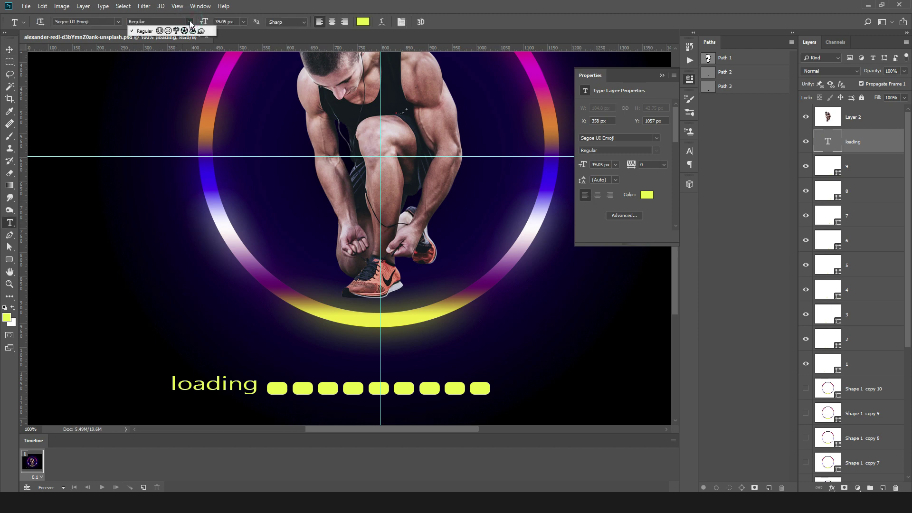
click(190, 22)
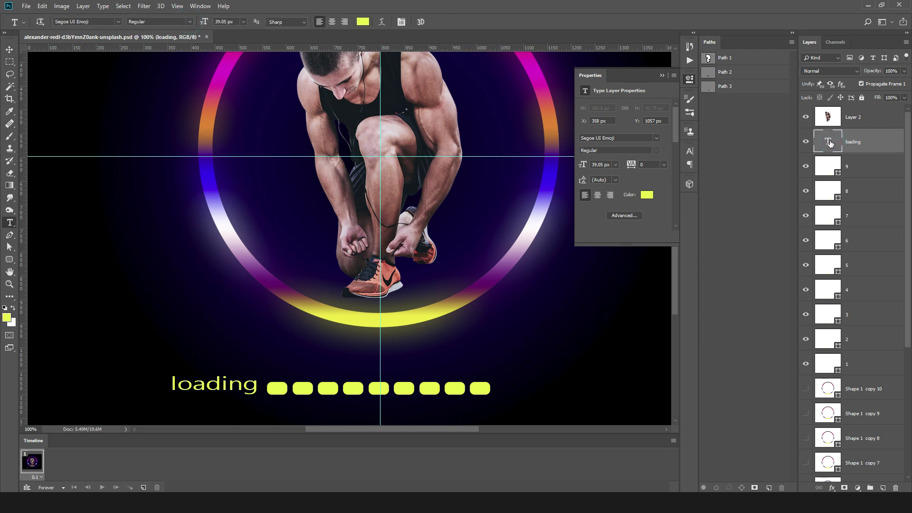
key(ctrl+0)
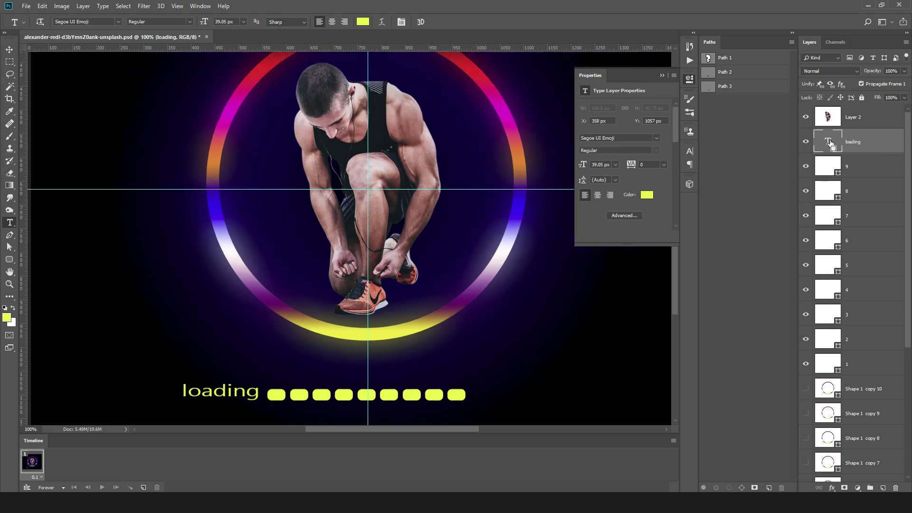
key(v)
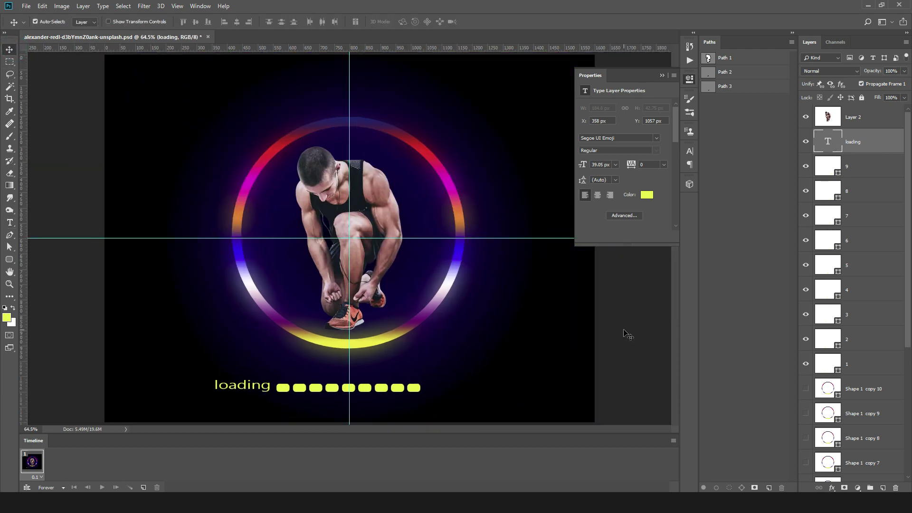
Recolour rounded rectangle 2 light blue and rounded rectangle 3 deep blue.
click(870, 341)
double_click(828, 338)
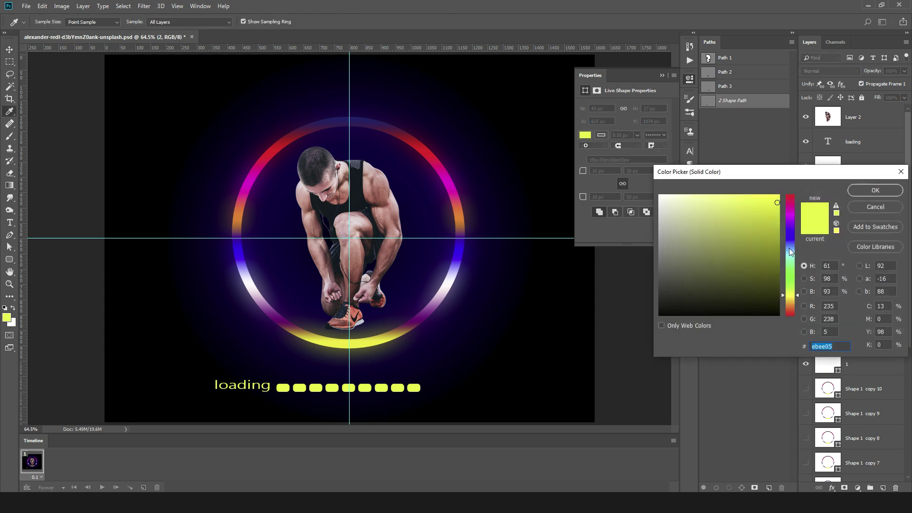
click(790, 250)
key(Return)
click(827, 315)
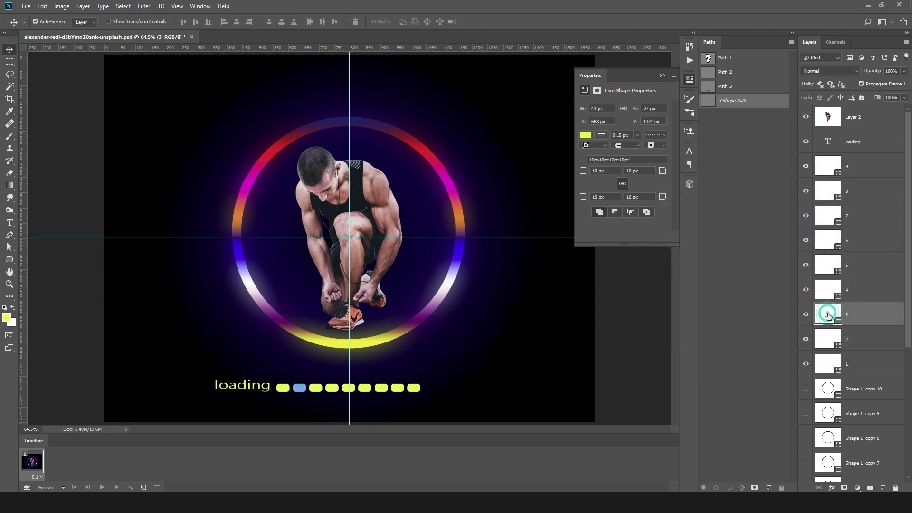
double_click(828, 315)
click(791, 230)
key(Return)
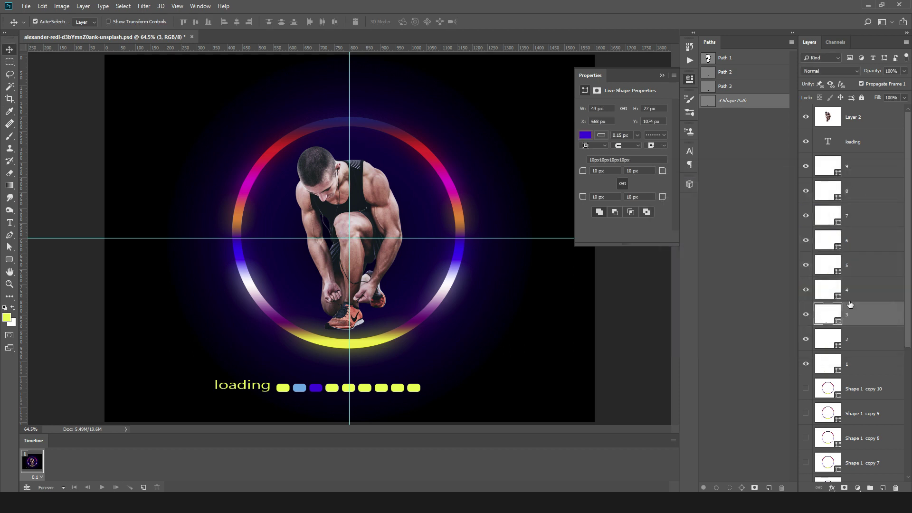
Recolour rounded rectangle 4 purple and rounded rectangle 5 bright green.
click(827, 290)
double_click(827, 290)
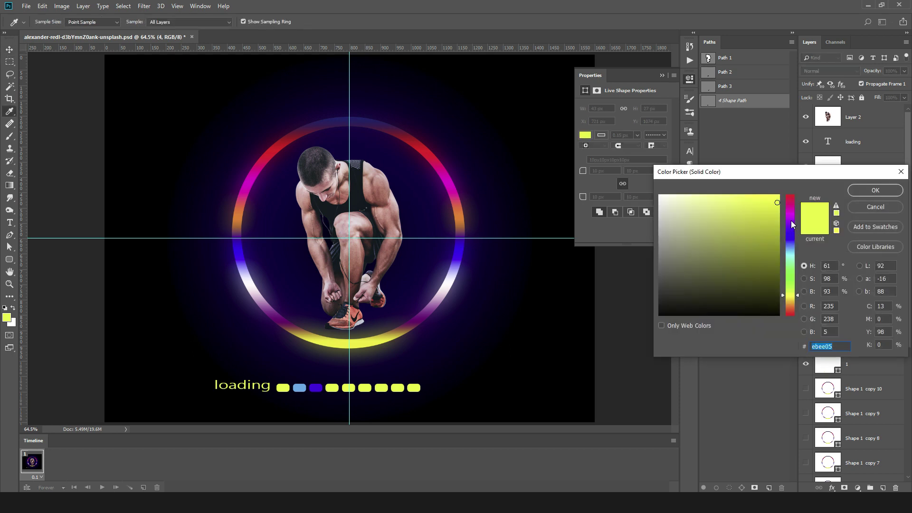
click(791, 220)
key(Return)
click(828, 265)
double_click(827, 265)
drag(791, 293, 791, 281)
key(Return)
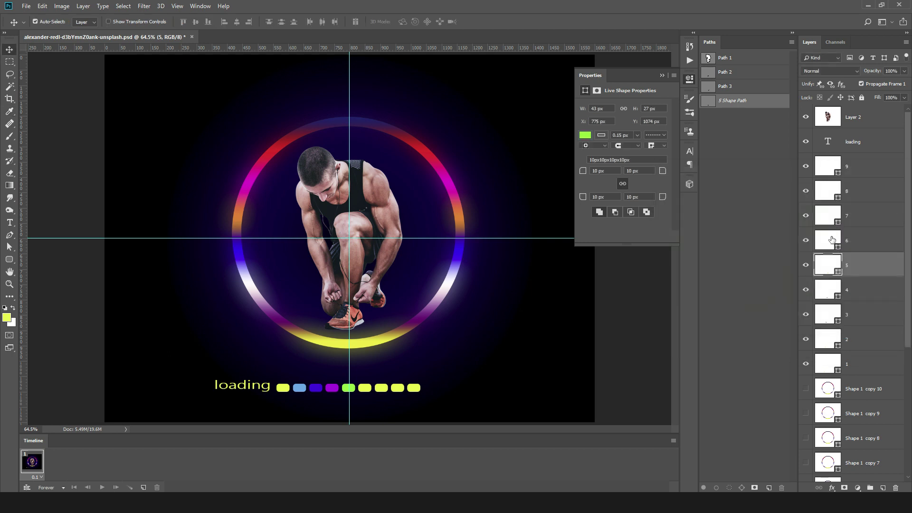
Recolour rounded rectangle 6 orange (ee7d05) and rounded rectangle 7 red.
double_click(828, 240)
click(792, 240)
click(790, 305)
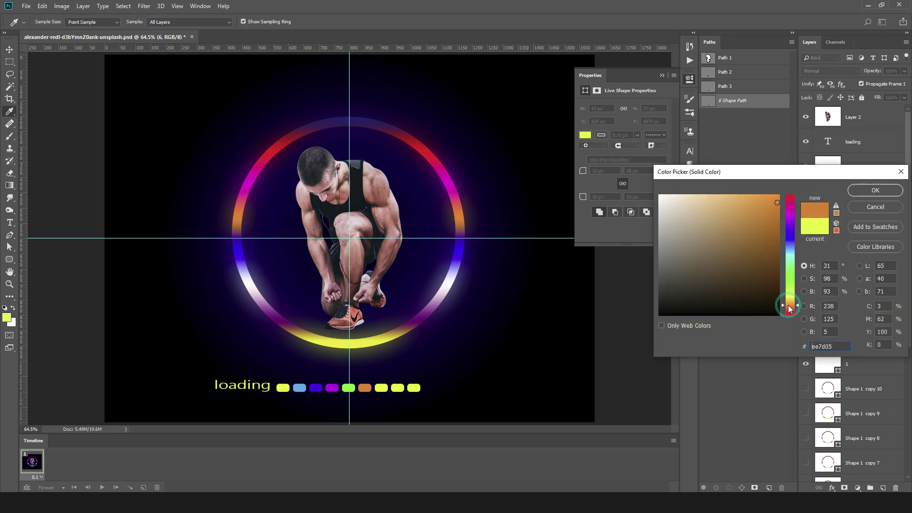
key(Return)
double_click(828, 216)
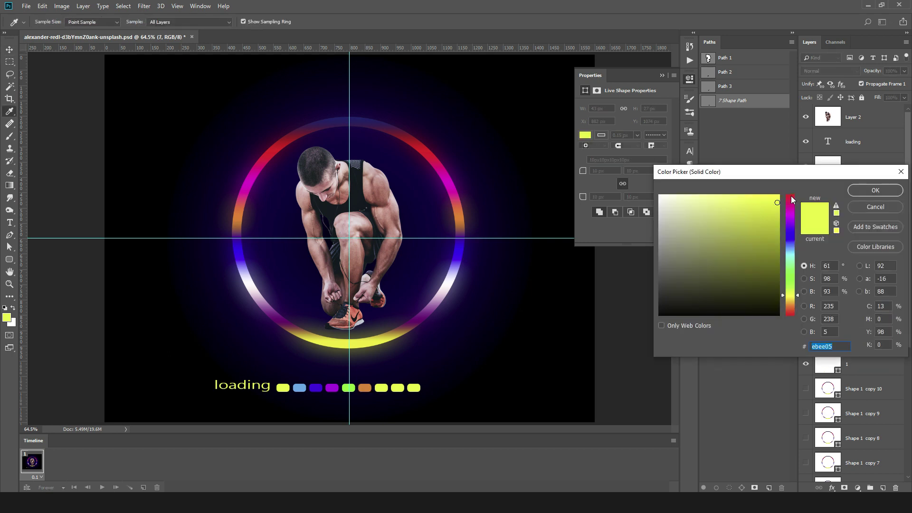
click(791, 196)
key(Return)
Recolour rounded rectangle 8 mint green and rounded rectangle 9 violet.
double_click(827, 191)
click(792, 255)
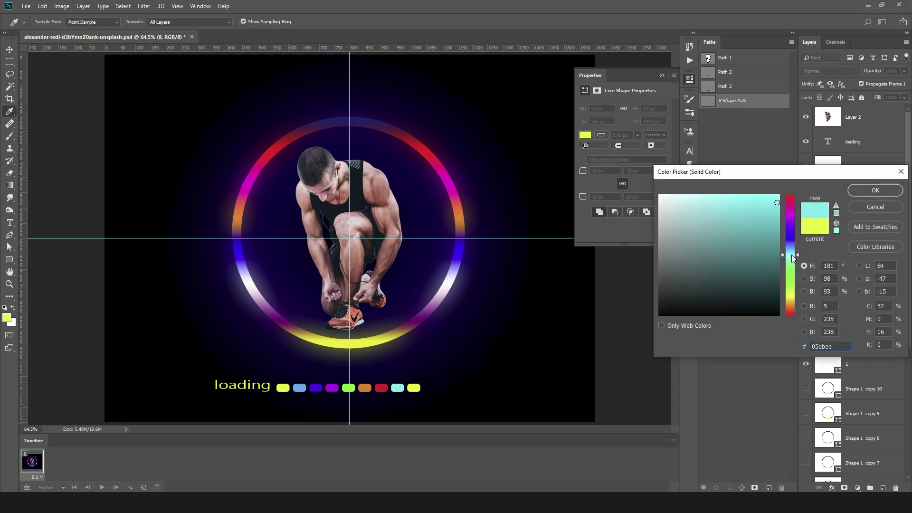
key(Return)
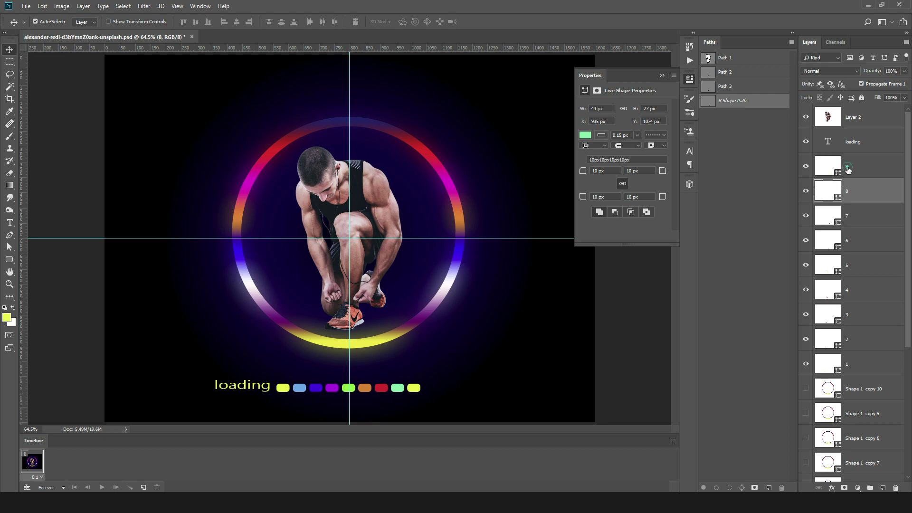
double_click(827, 167)
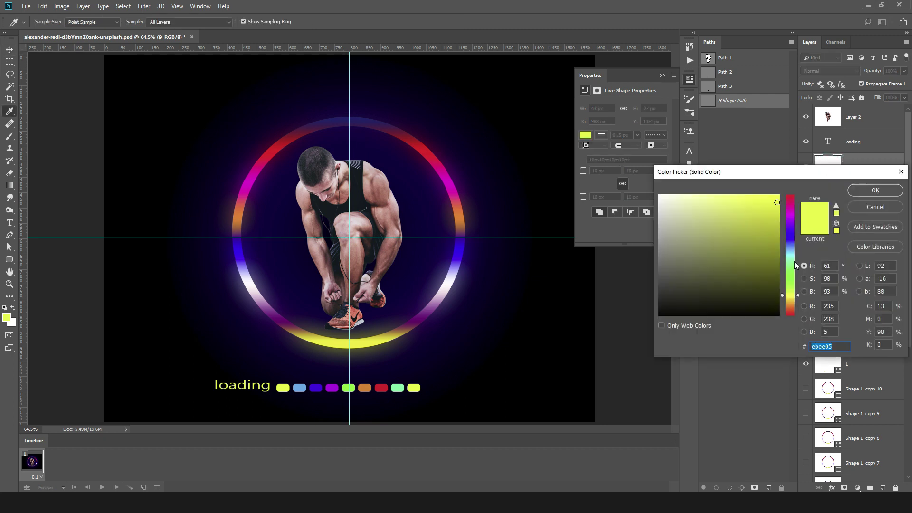
click(791, 210)
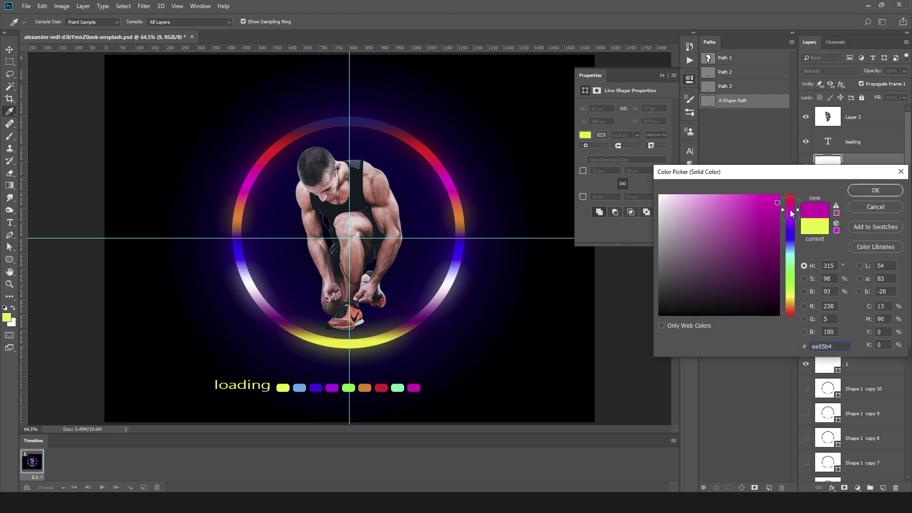
drag(791, 210, 791, 226)
key(Return)
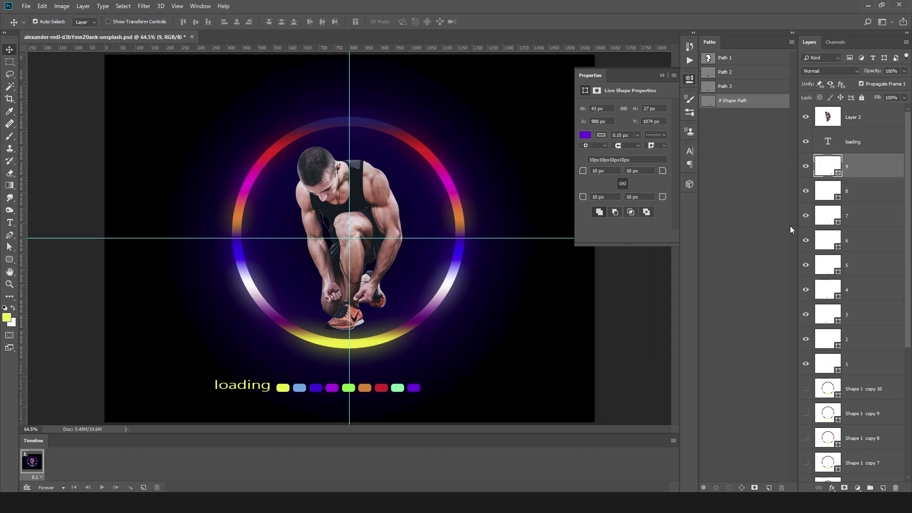
Move the loading text layer down the stack, between Shape 1 and Group 1.
click(847, 141)
drag(846, 141, 844, 448)
drag(861, 409, 851, 441)
scroll(846, 415, up, 3)
scroll(845, 414, up, 1)
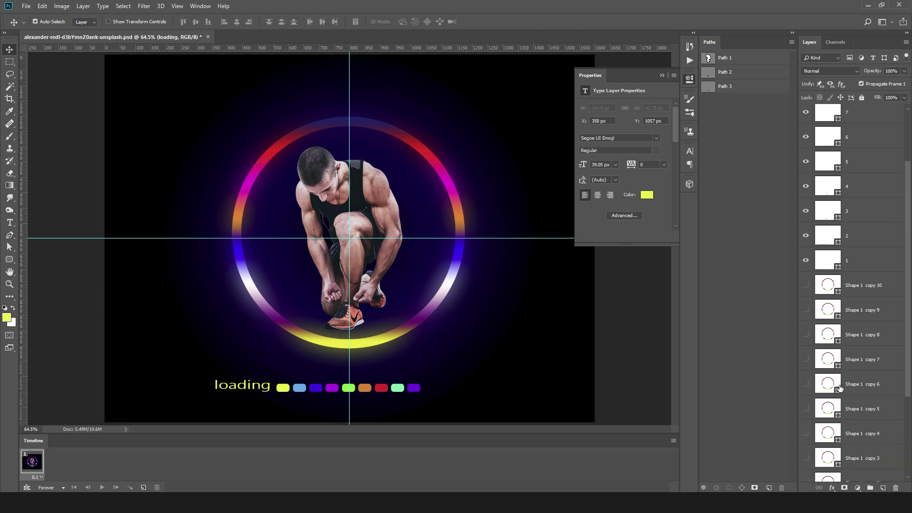
Hide rounded rectangle layers 2 to 9, leaving only rectangle 1 beside the loading text.
drag(806, 235, 806, 163)
scroll(806, 204, up, 3)
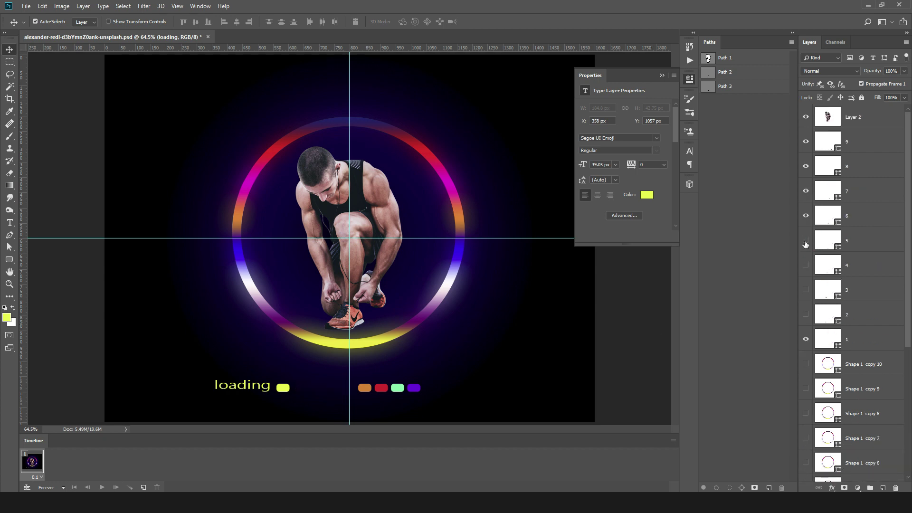
drag(806, 216, 807, 142)
scroll(844, 349, down, 5)
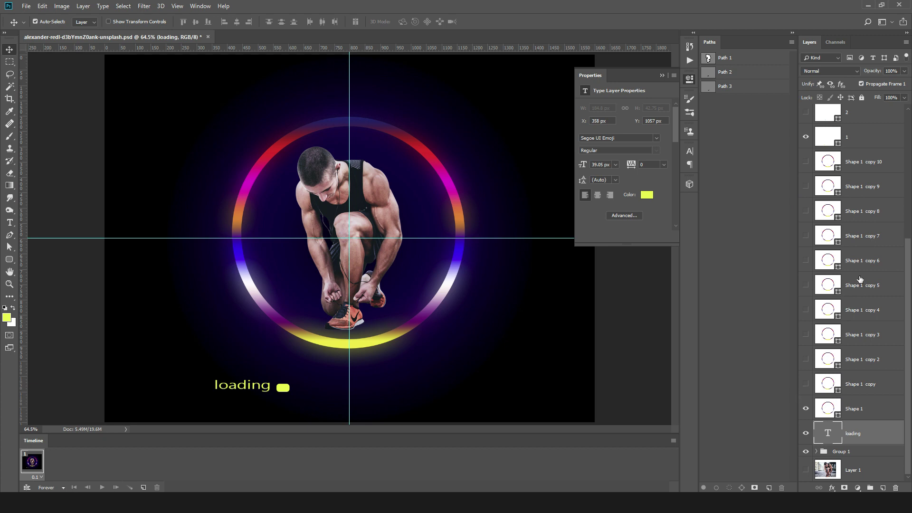
Add a second animation frame that shows the Shape 1 copy ring in place of Shape 1.
click(144, 488)
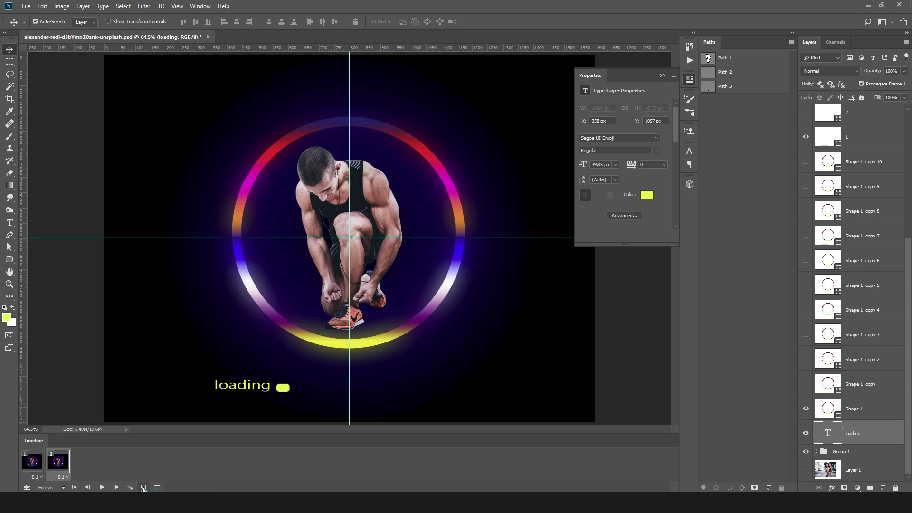
click(869, 380)
click(806, 385)
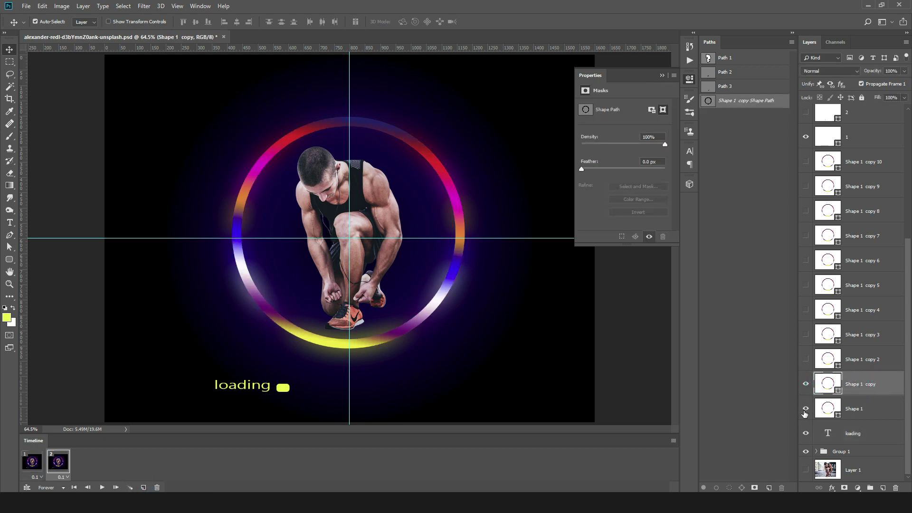
click(806, 408)
double_click(825, 387)
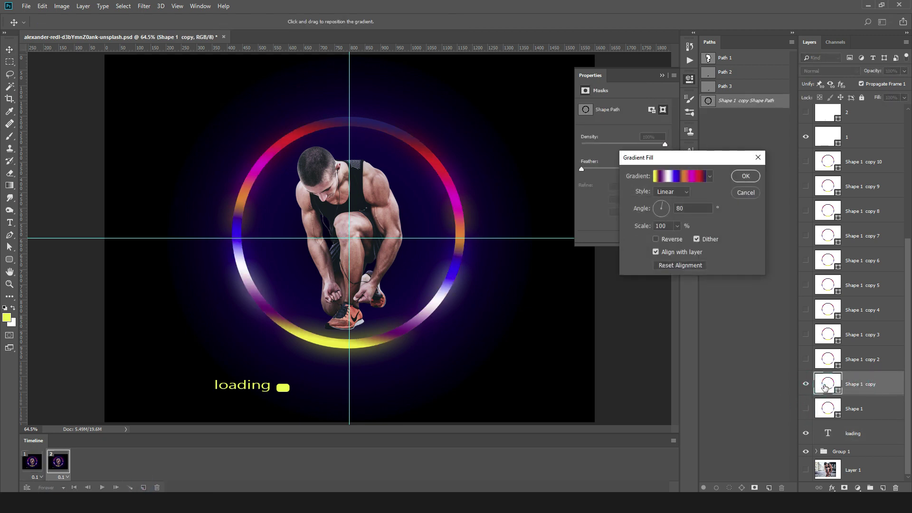
click(745, 177)
Add a third animation frame, and make rounded rectangle 2 visible in the second frame.
click(143, 488)
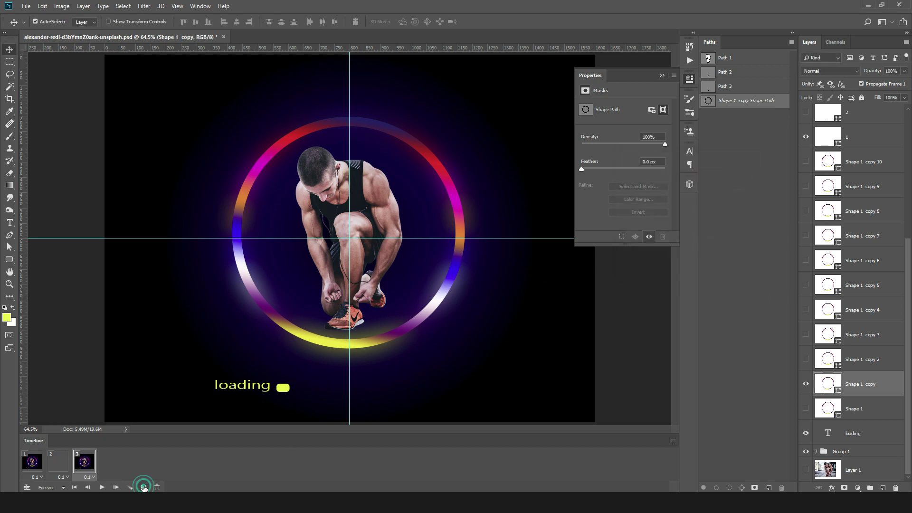
click(58, 462)
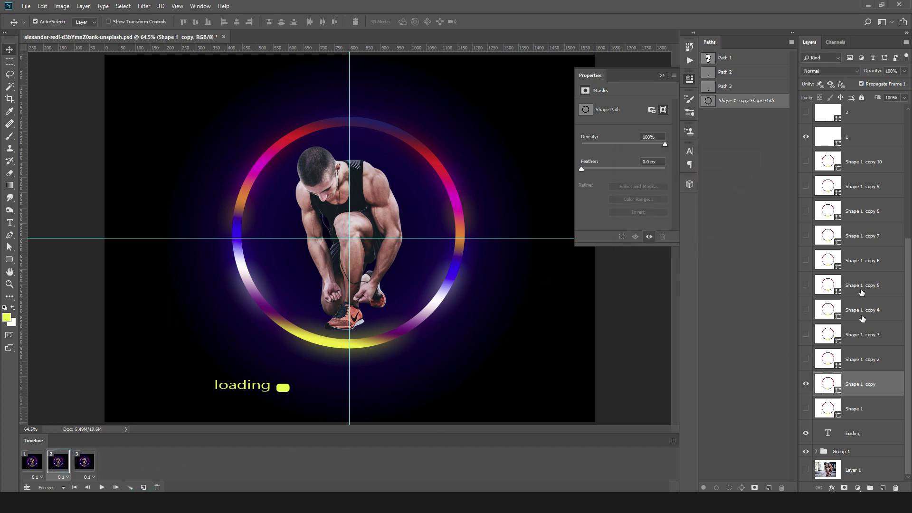
scroll(854, 277, up, 5)
click(806, 314)
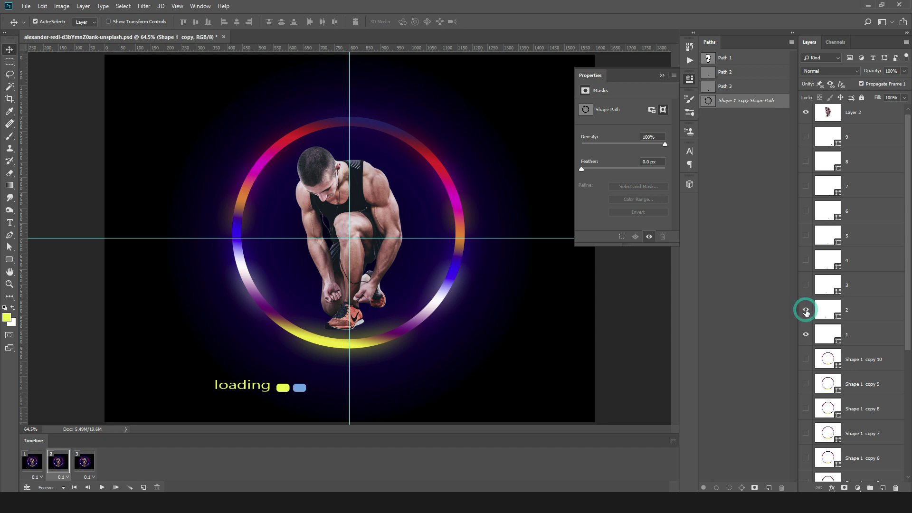
scroll(845, 323, down, 5)
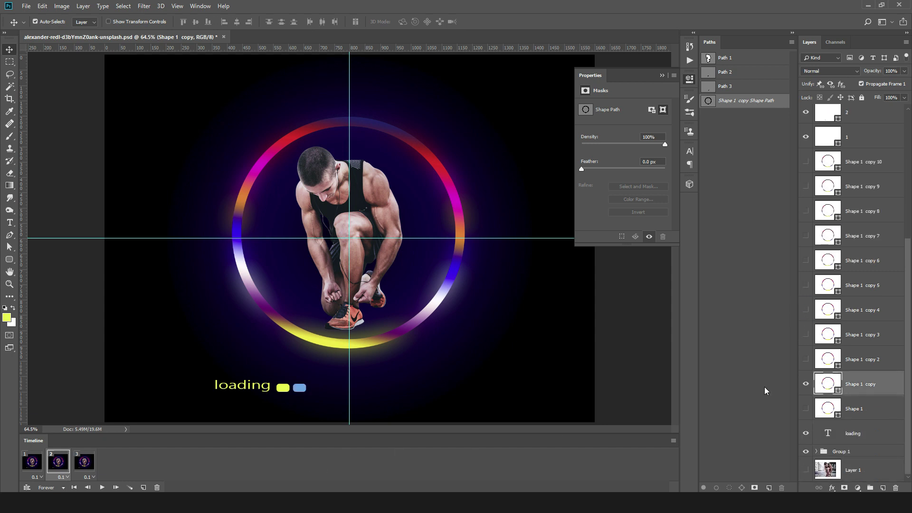
click(852, 362)
click(805, 359)
click(807, 384)
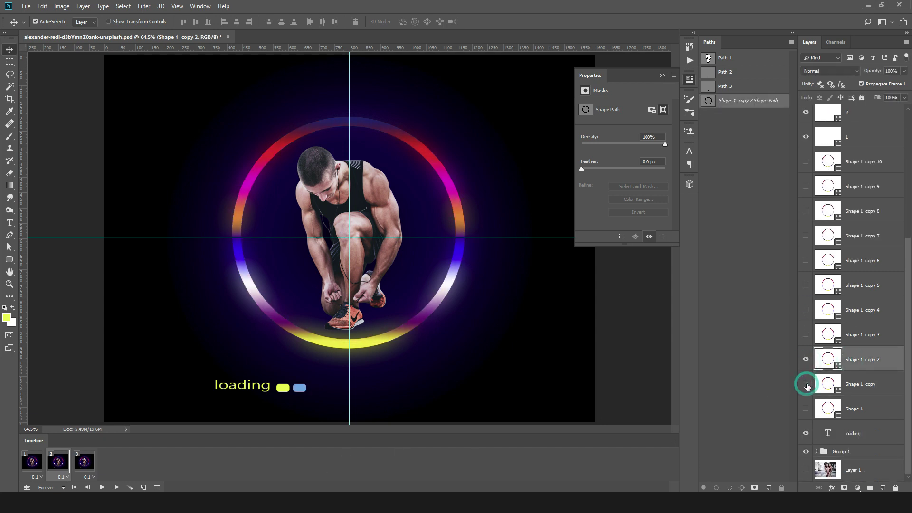
click(807, 385)
click(806, 361)
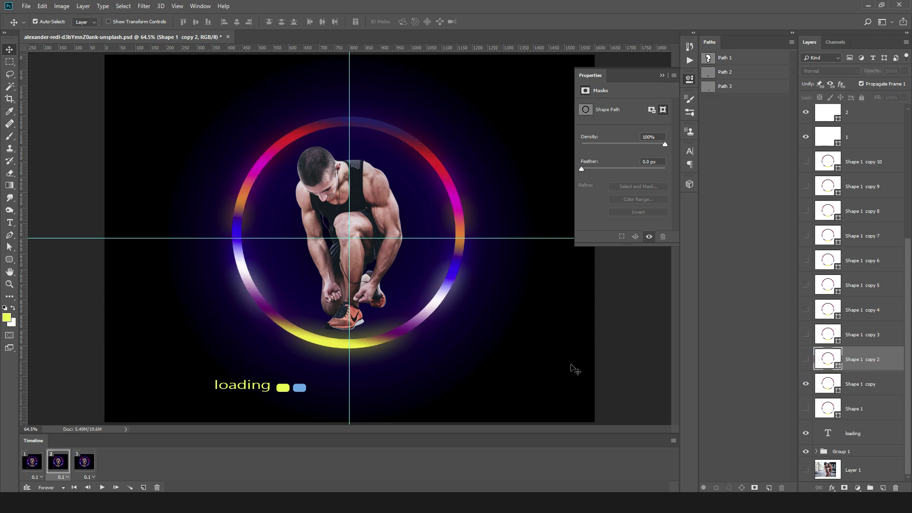
In the third frame, show the Shape 1 copy 2 ring in place of Shape 1 copy and set its gradient angle to 70°.
click(87, 467)
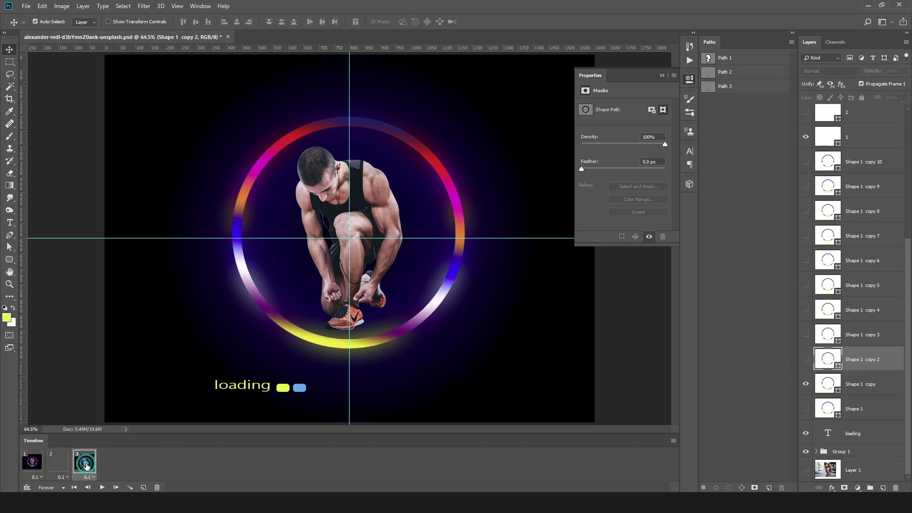
click(806, 360)
click(806, 384)
double_click(827, 359)
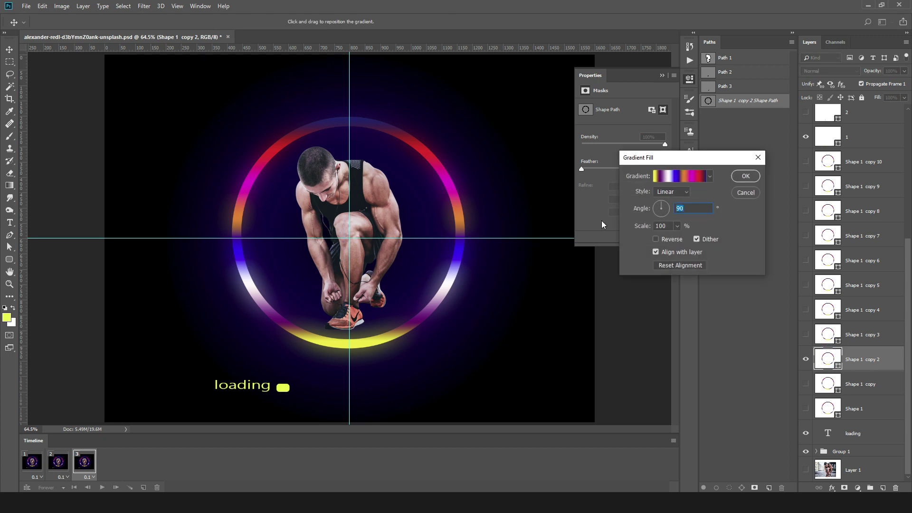
text(70)
key(Return)
Make rounded rectangles 2 and 3 visible in the third frame.
scroll(851, 199, up, 3)
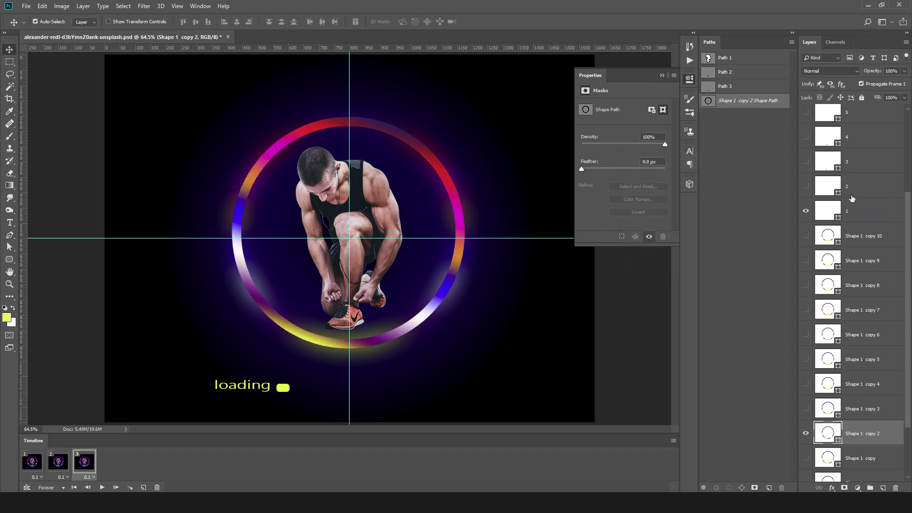
click(806, 163)
click(806, 187)
Add a fourth animation frame that shows the Shape 1 copy 3 ring in place of Shape 1 copy 2.
click(144, 488)
scroll(861, 367, down, 1)
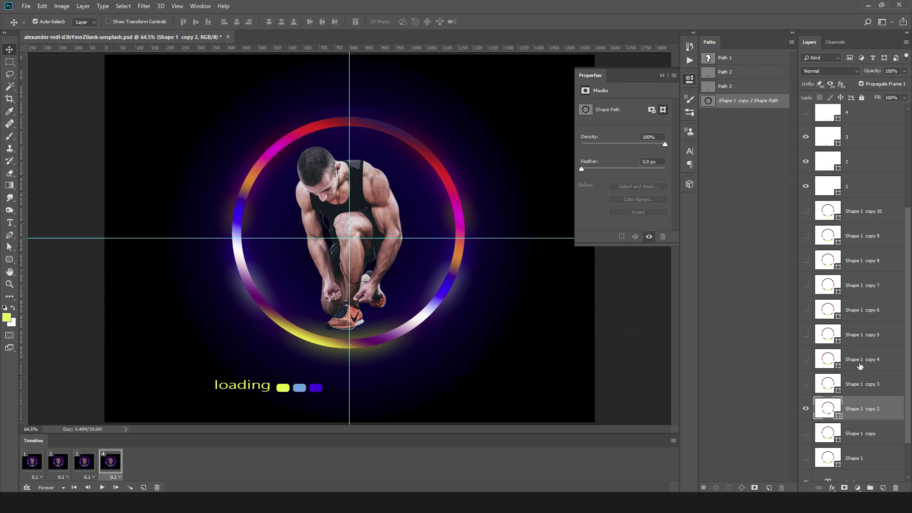
click(858, 385)
click(807, 384)
click(807, 409)
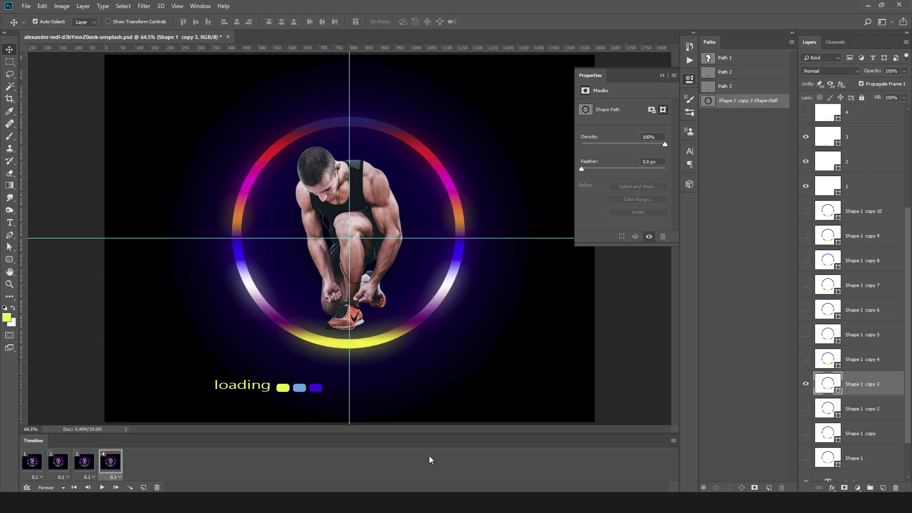
Set the gradient angle of Shape 1 copy 3 to 60° and make rounded rectangle 4 visible in the fourth frame.
double_click(837, 388)
text(60)
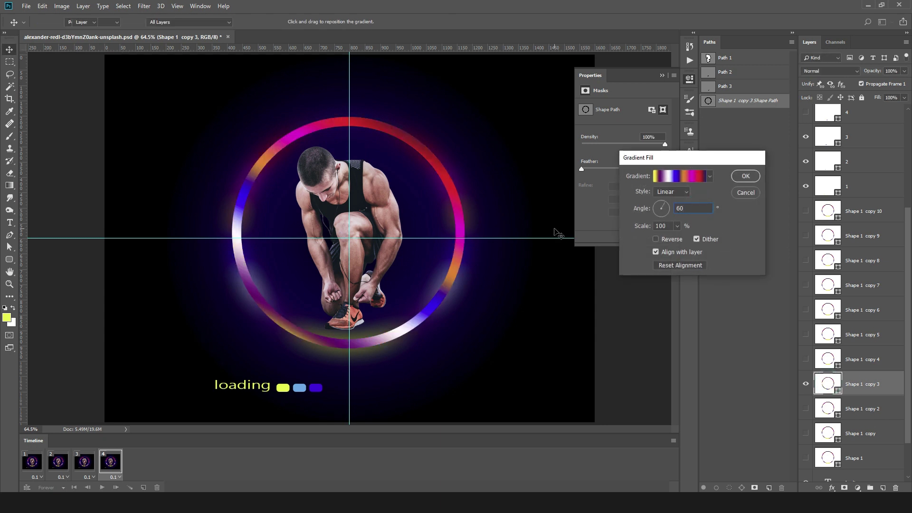
key(Return)
scroll(855, 332, up, 2)
click(806, 162)
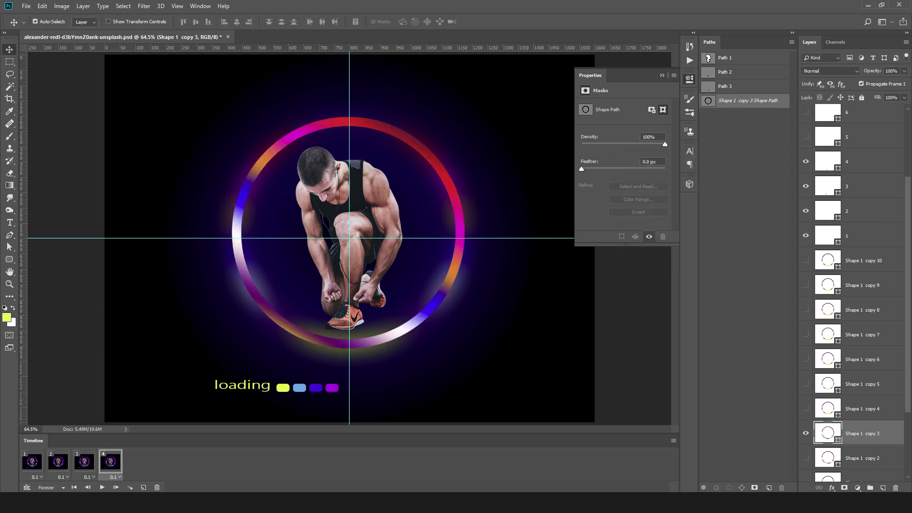
Add a fifth animation frame that shows the Shape 1 copy 4 ring in place of Shape 1 copy 3.
click(144, 487)
click(806, 409)
click(806, 433)
click(862, 409)
Set the gradient angle of Shape 1 copy 4 to 50° and make rounded rectangle 5 visible in the fifth frame.
double_click(828, 407)
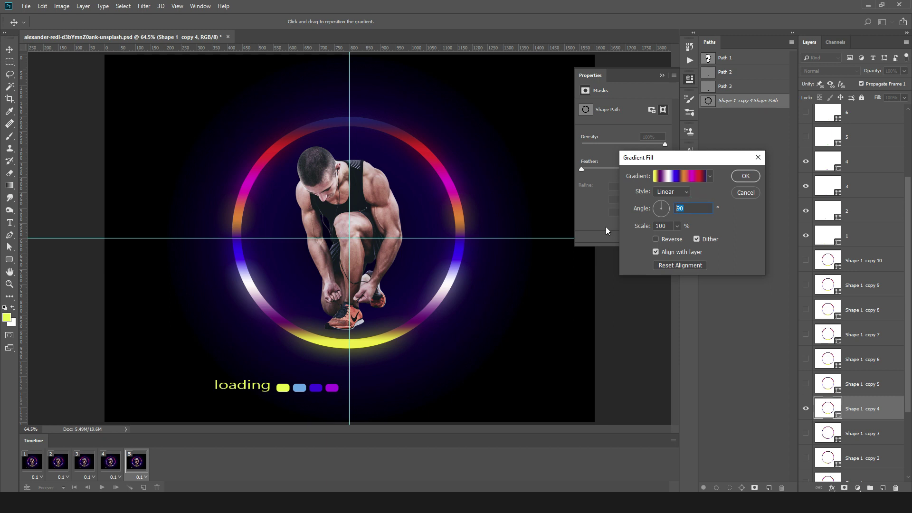
text(50)
key(Return)
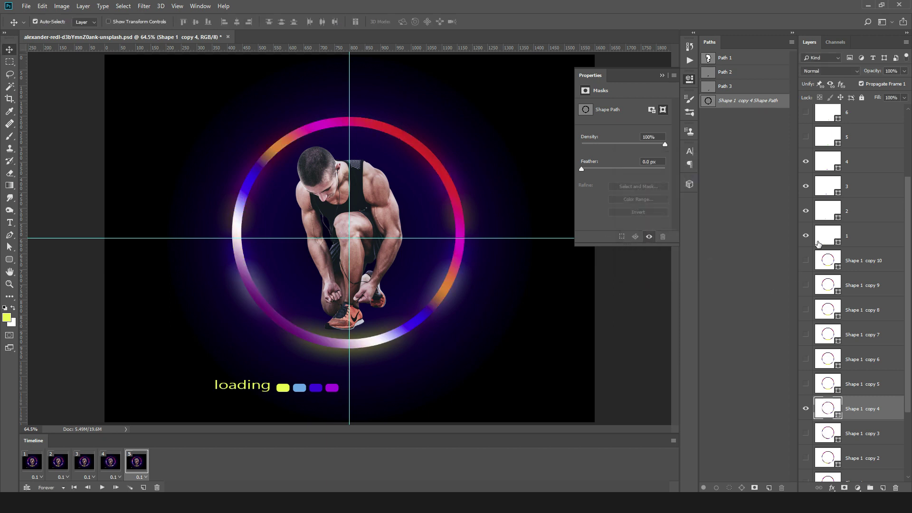
click(806, 137)
Add a sixth animation frame that shows the Shape 1 copy 5 ring in place of Shape 1 copy 4.
click(143, 487)
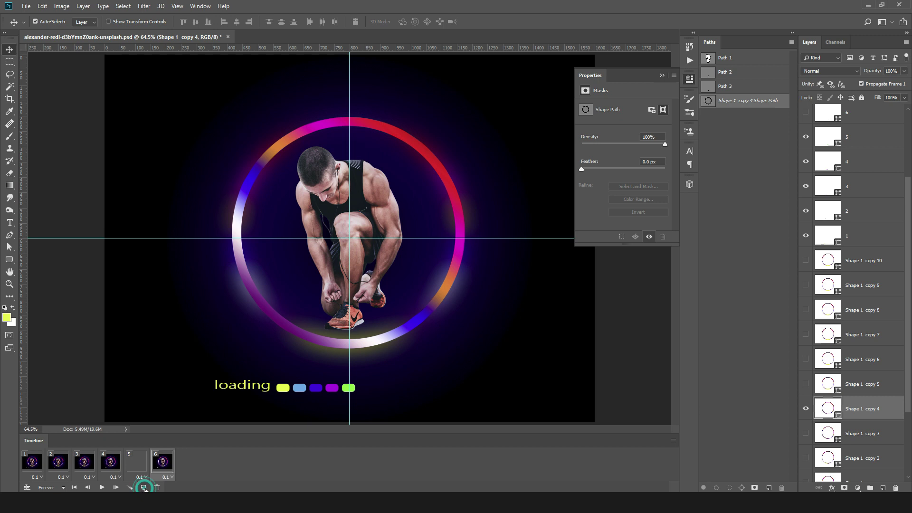
click(873, 386)
click(806, 384)
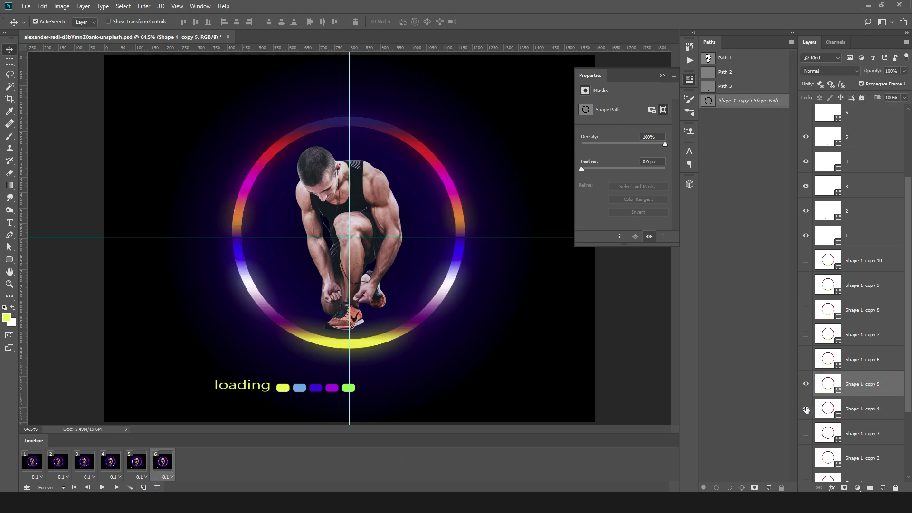
Set the gradient angle of Shape 1 copy 5 to 40° and make rounded rectangle 6 visible in the sixth frame.
double_click(827, 386)
text(40)
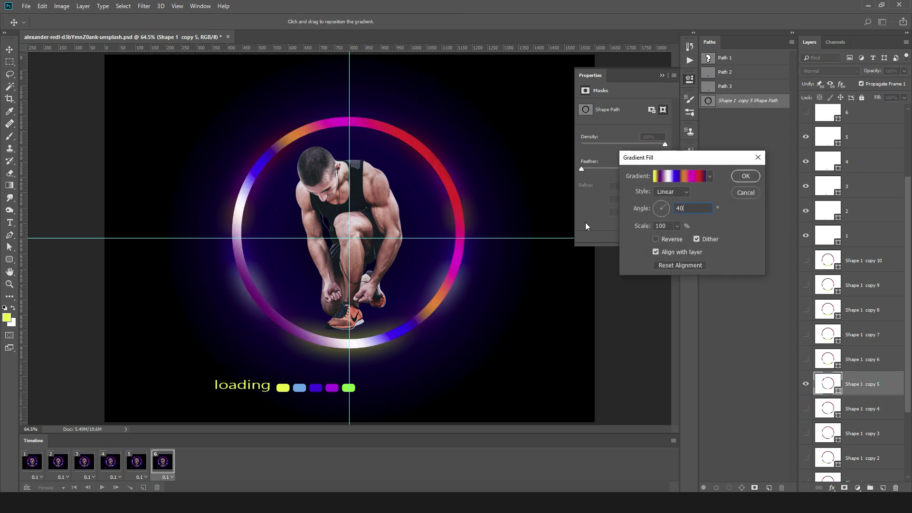
key(Return)
click(806, 112)
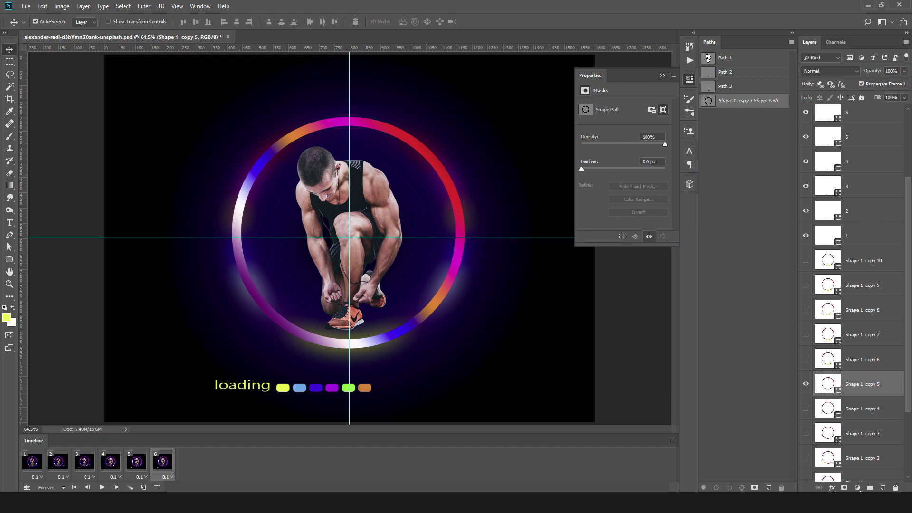
Add a seventh animation frame that shows the Shape 1 copy 6 ring in place of Shape 1 copy 5.
click(143, 487)
click(806, 360)
click(806, 384)
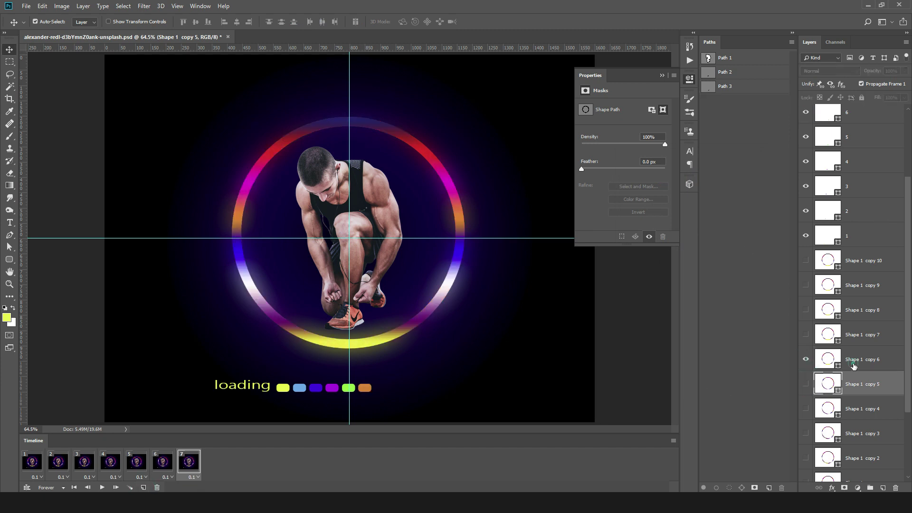
Set the gradient angle of Shape 1 copy 6 to 30° and make rounded rectangle 7 visible in the seventh frame.
double_click(828, 360)
text(30)
key(Return)
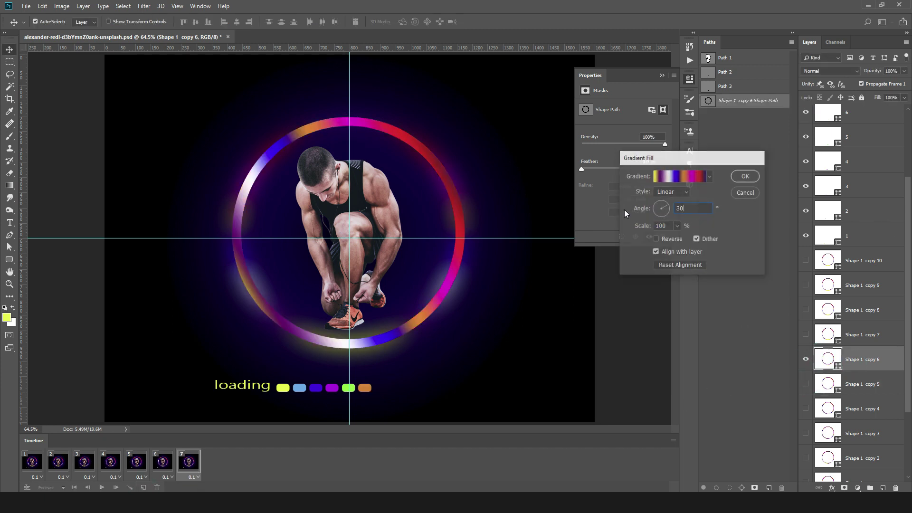
scroll(849, 182, up, 2)
click(806, 187)
Add an eighth animation frame that shows the Shape 1 copy 7 ring in place of Shape 1 copy 6.
scroll(853, 258, down, 2)
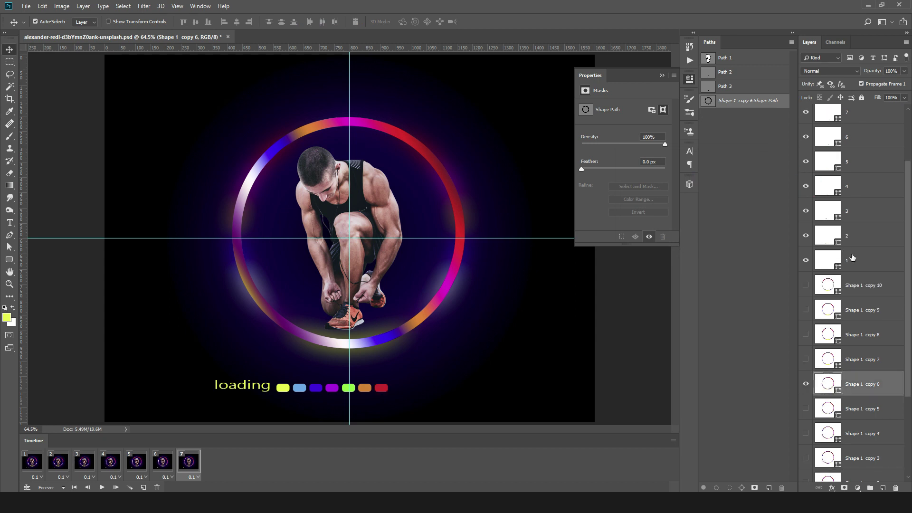
click(144, 488)
click(806, 360)
Set the gradient angle of Shape 1 copy 7 to 20° and make rounded rectangle 8 visible in the eighth frame.
double_click(827, 360)
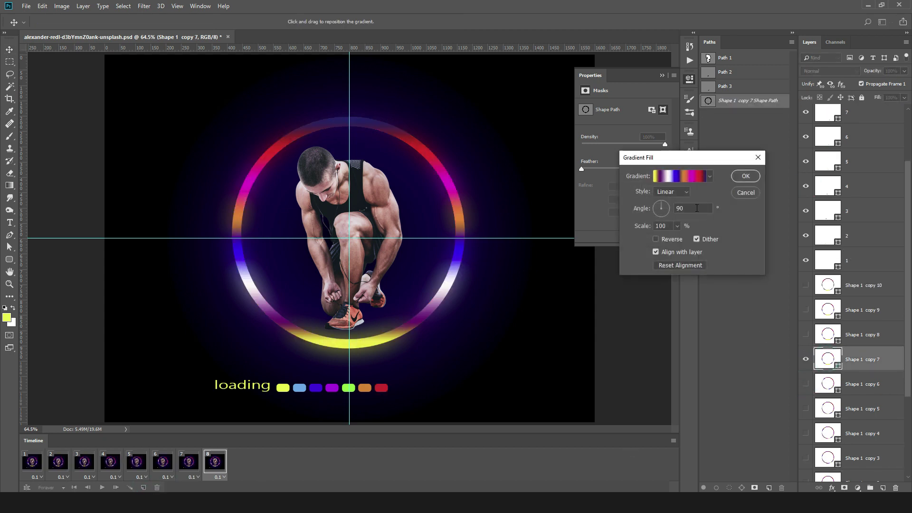
drag(697, 208, 617, 221)
text(20)
key(Return)
scroll(836, 194, up, 2)
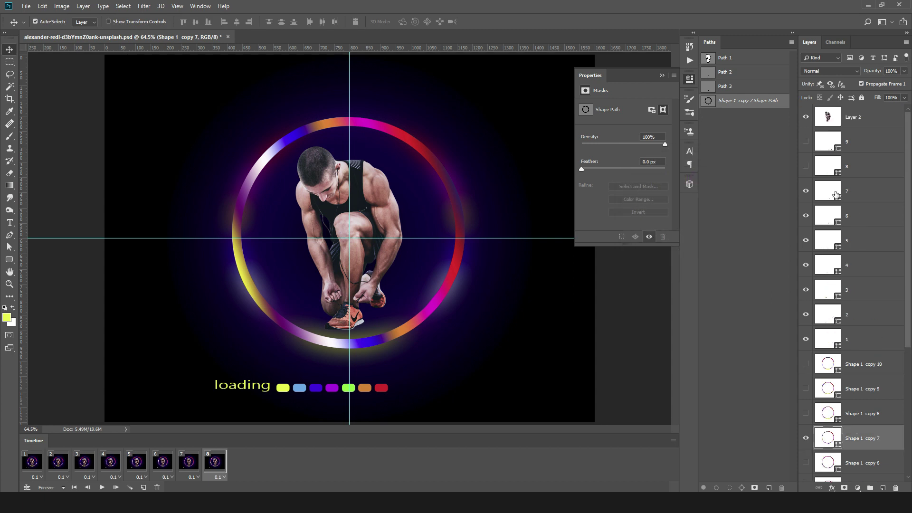
click(806, 166)
Add a ninth animation frame that shows the Shape 1 copy 8 ring in place of Shape 1 copy 7.
click(144, 488)
click(806, 414)
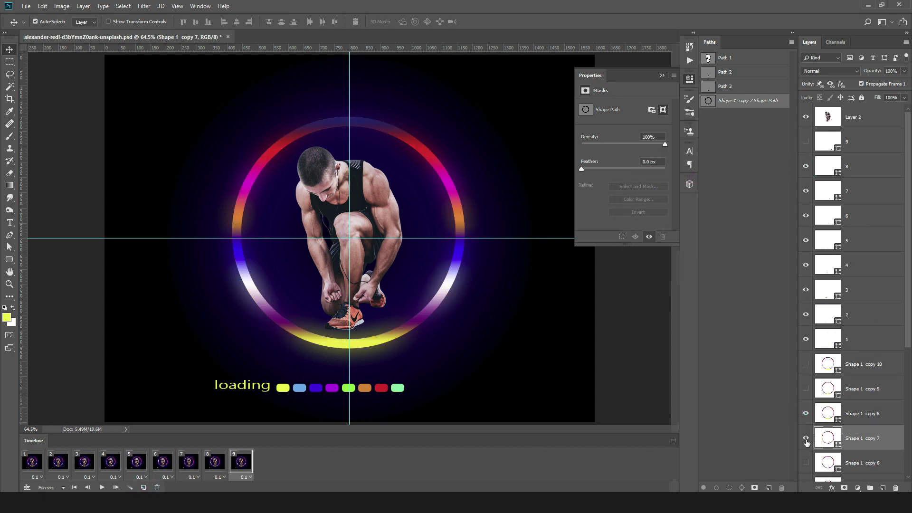
click(806, 438)
click(840, 418)
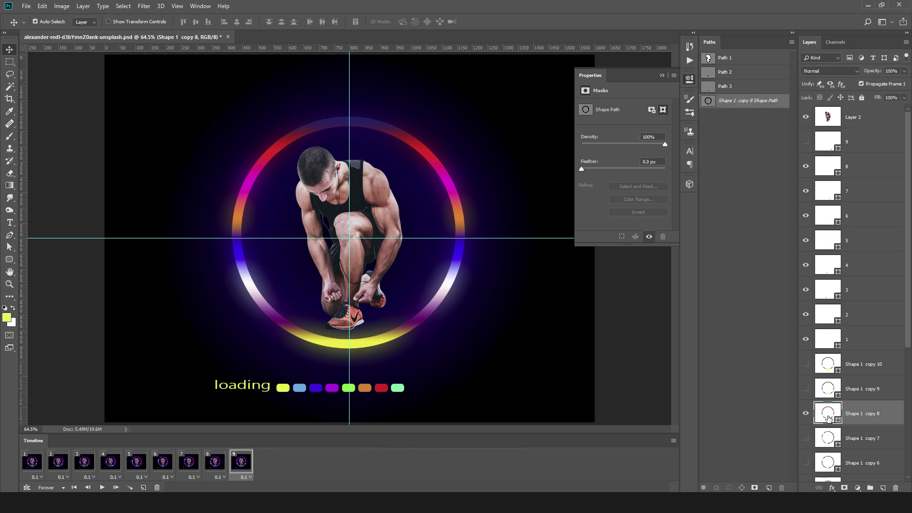
Set the gradient angle of Shape 1 copy 8 to 20°.
double_click(828, 413)
text(1)
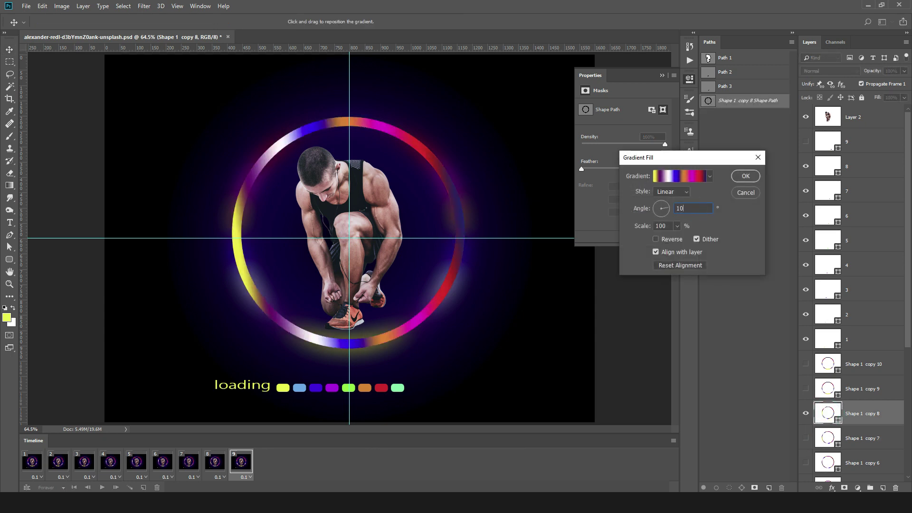
key(BackSpace)
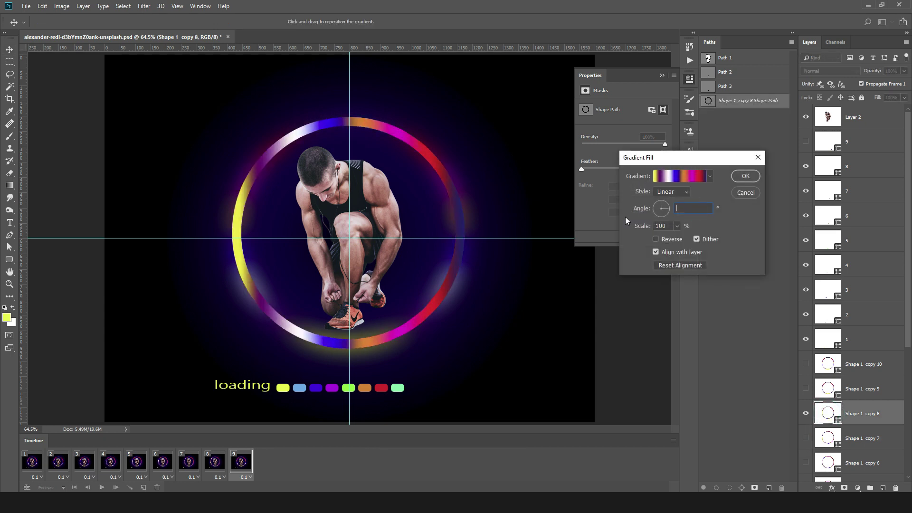
text(20)
key(Return)
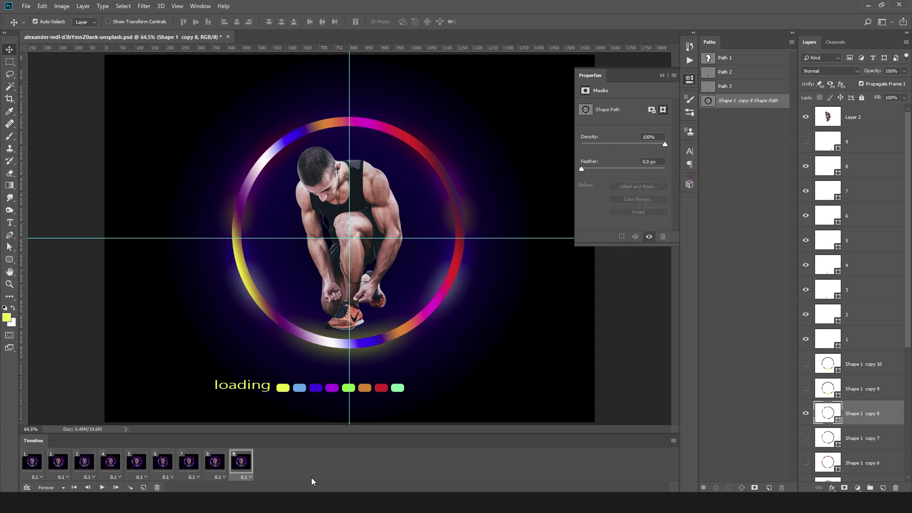
Make rounded rectangle 9 visible in the ninth frame and add a tenth animation frame.
click(807, 142)
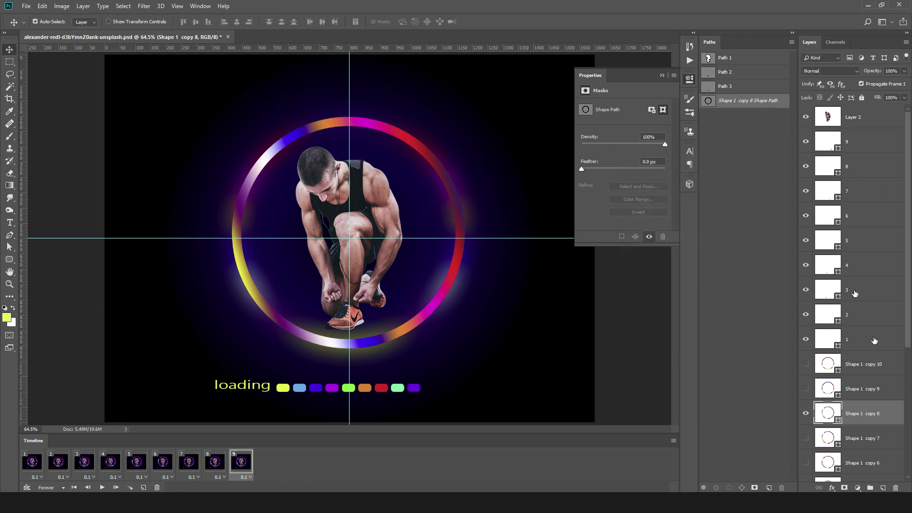
click(872, 388)
click(143, 488)
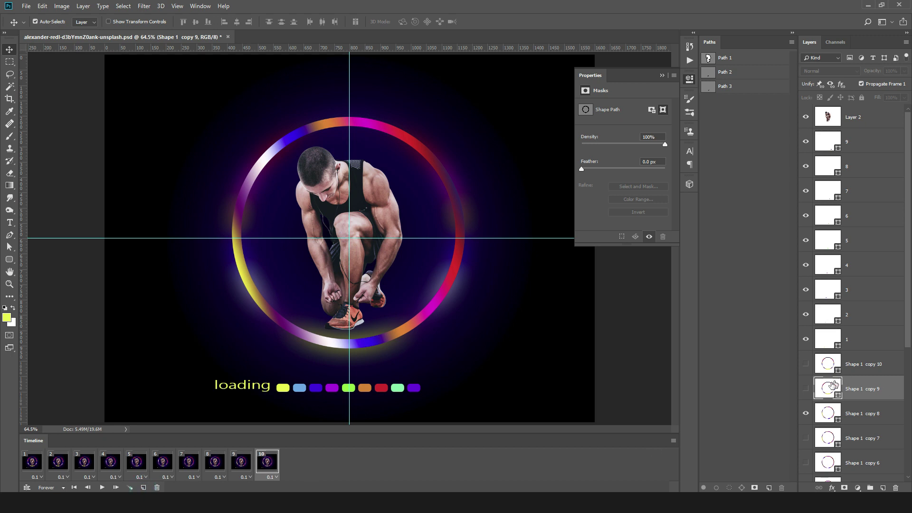
Set the gradient angle of Shape 1 copy 9 to 0° and show it in place of Shape 1 copy 8 in the tenth frame.
double_click(823, 389)
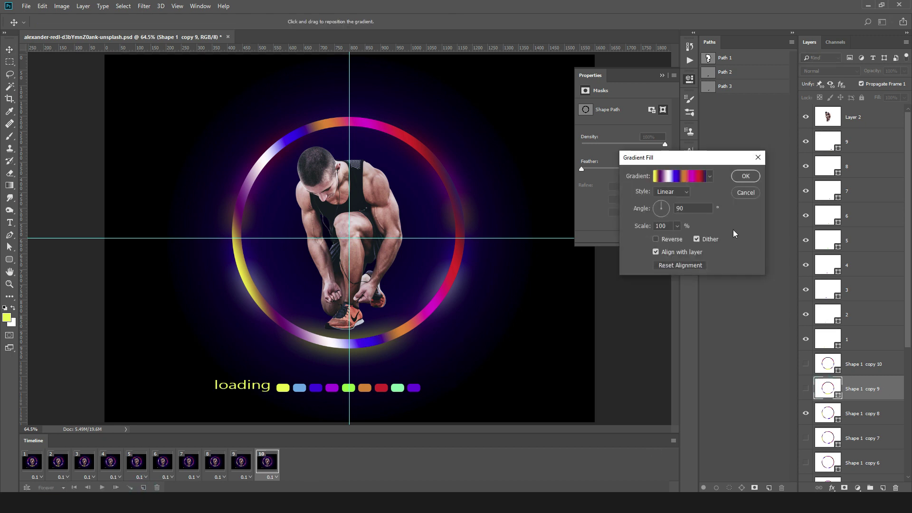
double_click(689, 209)
text(0)
key(Return)
click(806, 389)
click(806, 413)
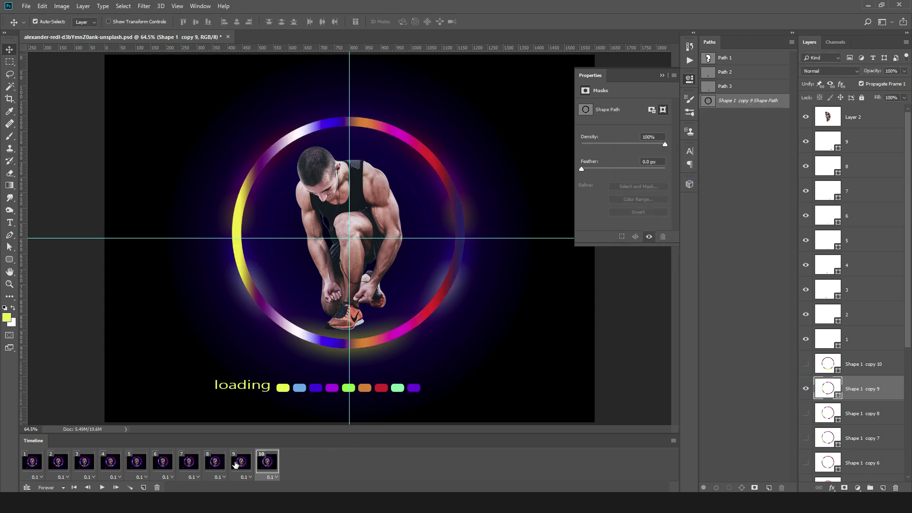
In the ninth frame, change the gradient angle of the Shape 1 copy 8 ring to 10°.
click(235, 464)
double_click(827, 412)
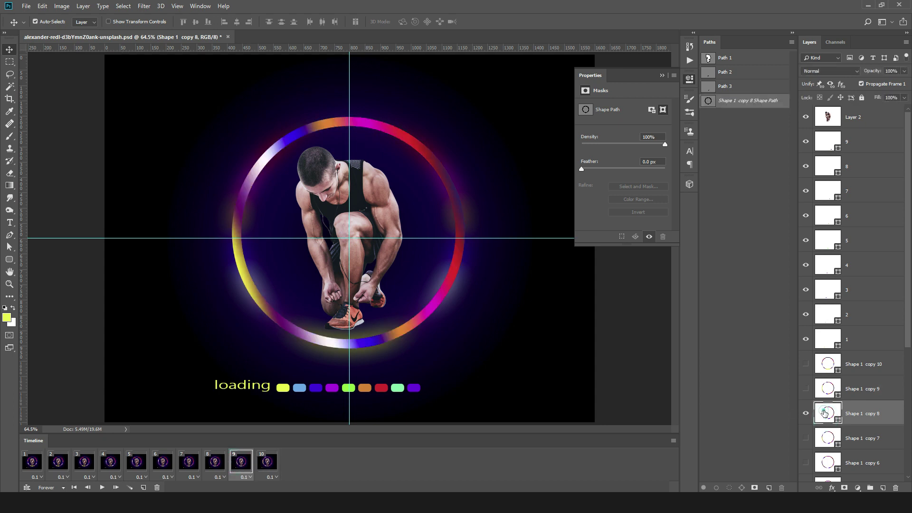
drag(696, 209, 625, 216)
text(10)
key(Return)
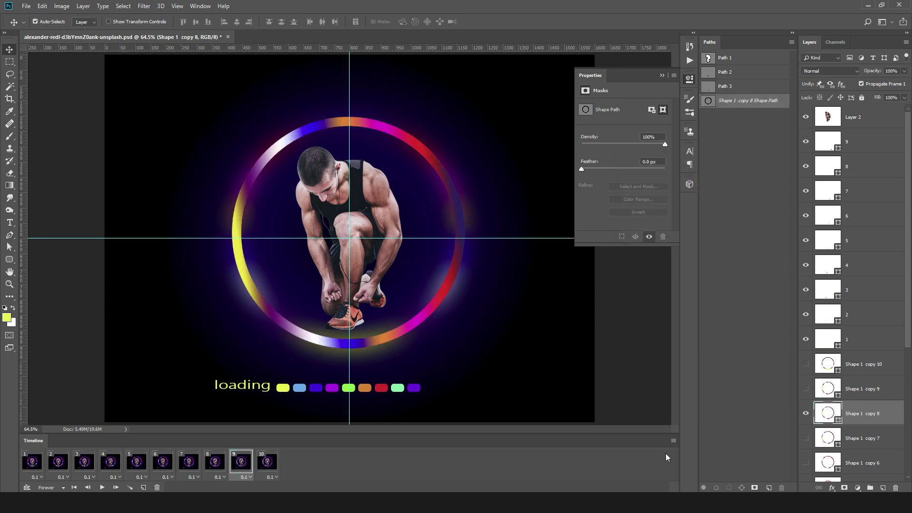
Check the gradient angle of the Shape 1 copy 7 ring in the eighth frame without changing it.
click(218, 461)
double_click(827, 438)
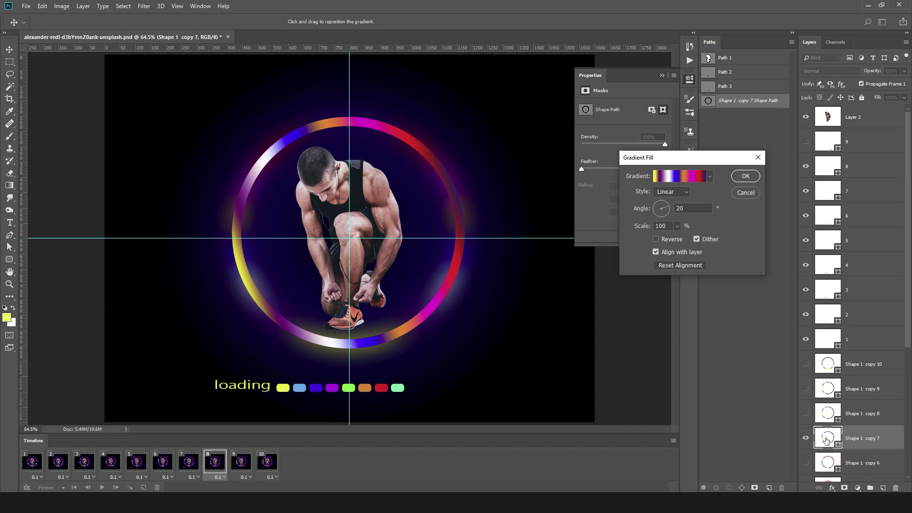
click(745, 193)
Compare the ring in the ninth and tenth frames, and play the animation to preview it.
click(241, 462)
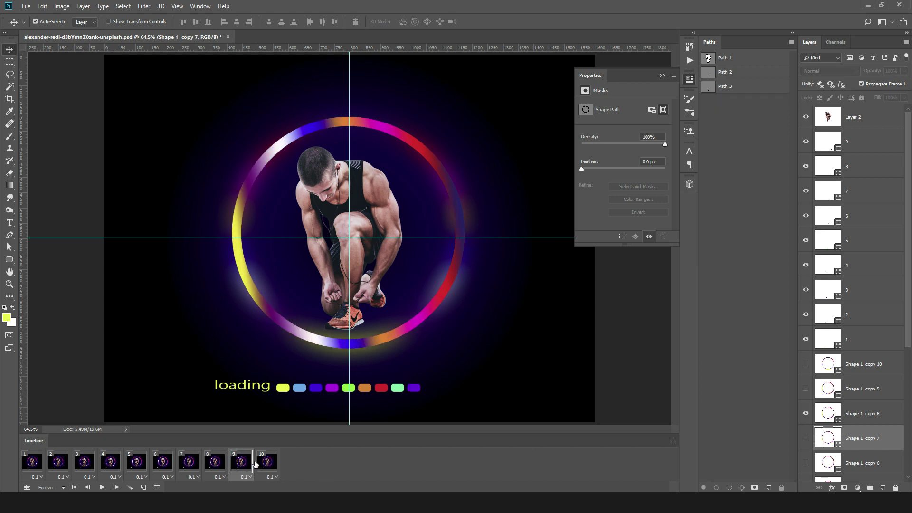
click(264, 462)
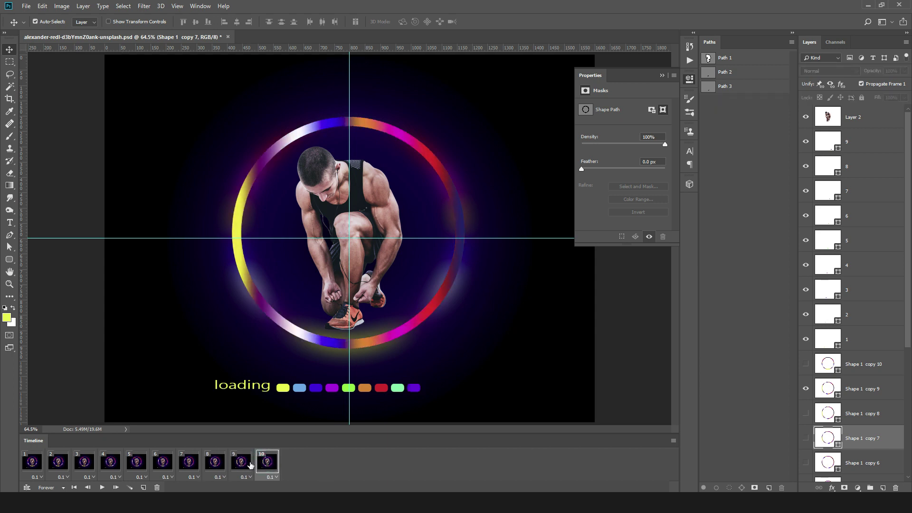
click(251, 465)
click(270, 465)
click(101, 487)
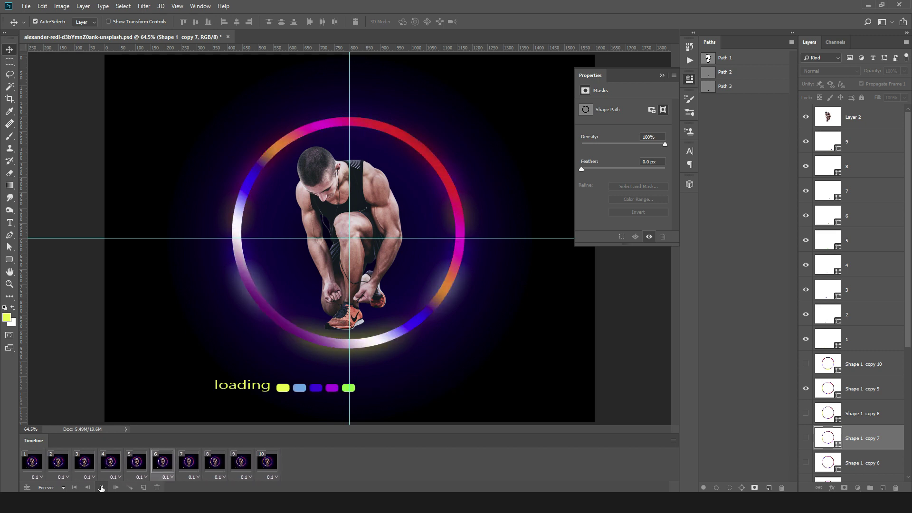
click(101, 488)
Check the gradient angle of the Shape 1 ring in the first frame and the Shape 1 copy ring in the second.
click(28, 462)
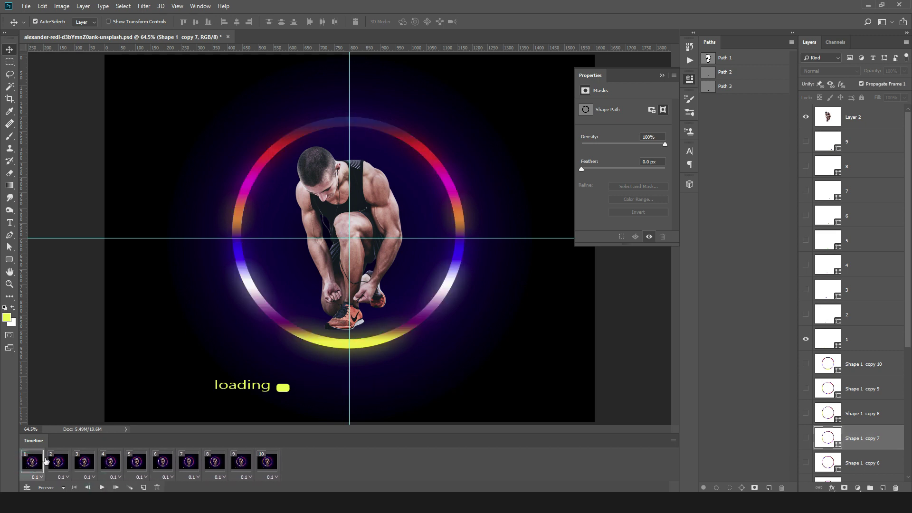
scroll(826, 427, down, 5)
click(828, 408)
double_click(828, 409)
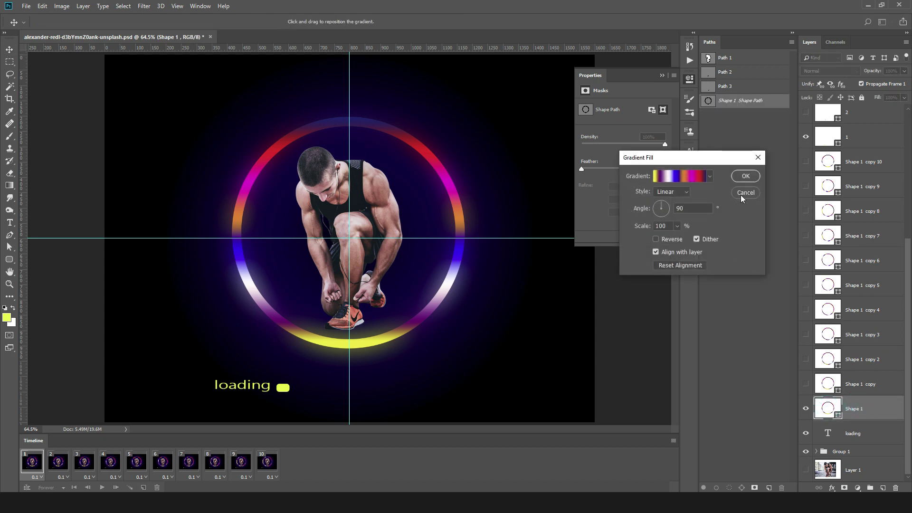
click(743, 193)
click(63, 462)
click(827, 385)
double_click(827, 386)
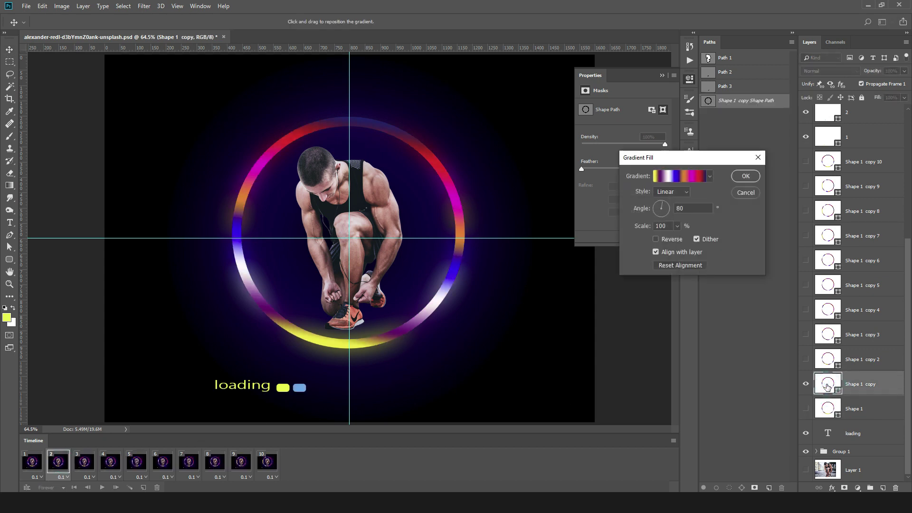
click(743, 193)
Check the gradient angle of the Shape 1 copy 2 ring in the third frame and Shape 1 copy 3 in the fourth.
click(84, 462)
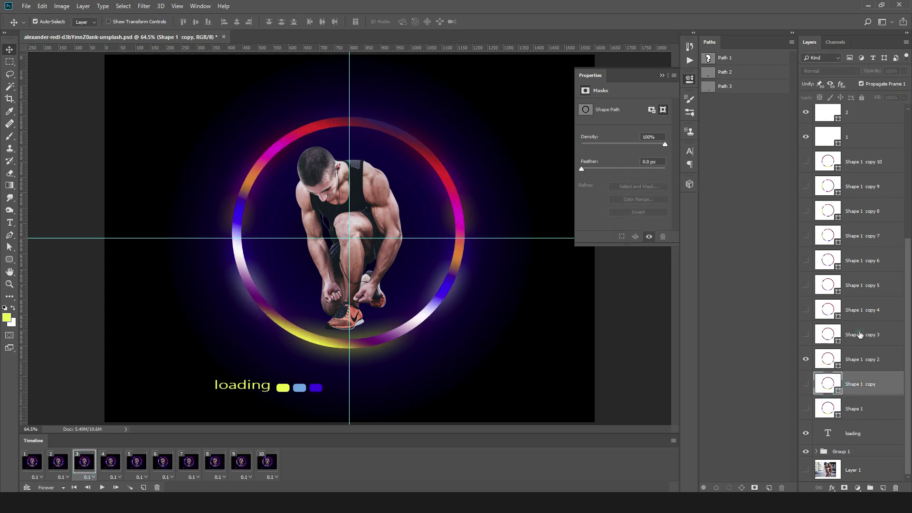
click(854, 360)
double_click(828, 362)
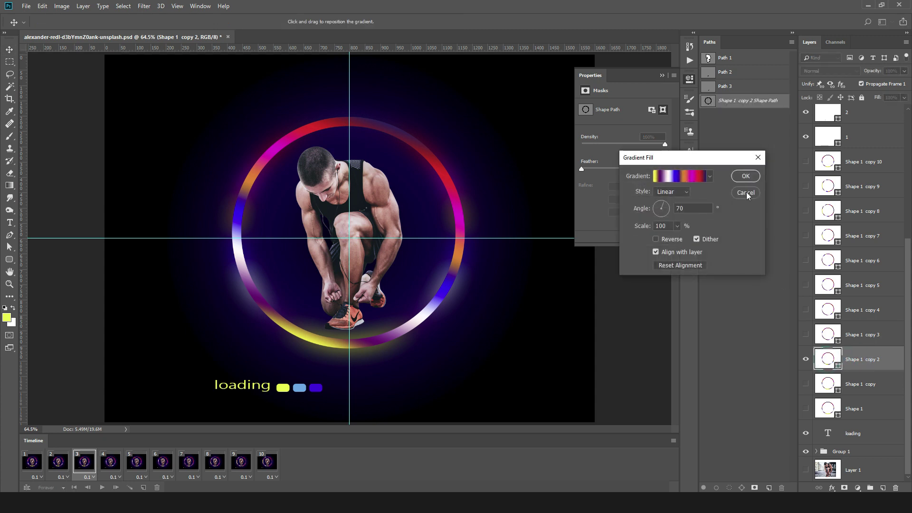
click(747, 193)
click(111, 463)
click(860, 336)
double_click(828, 337)
click(746, 193)
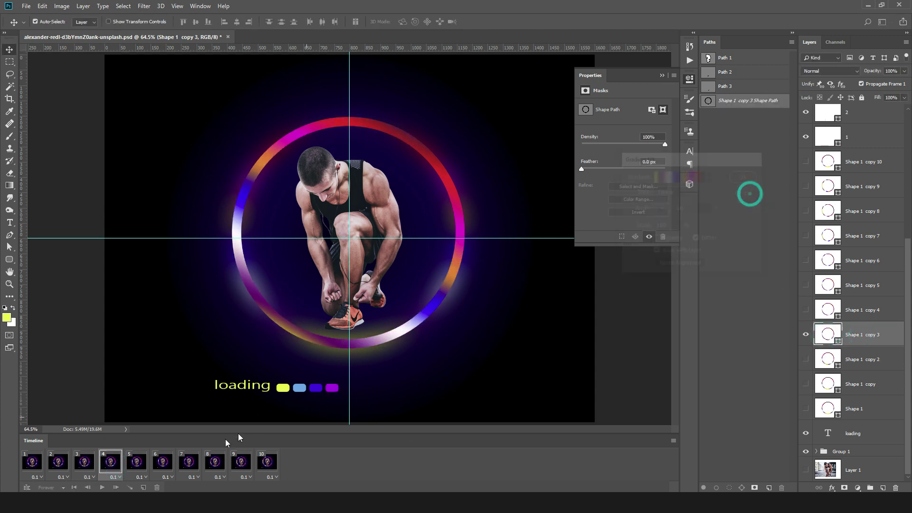
Check the gradient angle of the Shape 1 copy 4 ring in the fifth frame and Shape 1 copy 5 in the sixth.
click(137, 463)
click(860, 311)
double_click(828, 312)
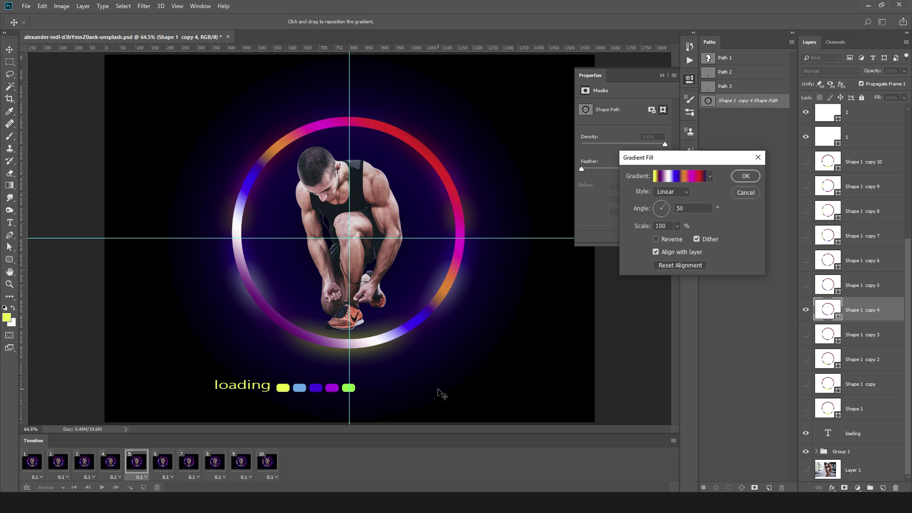
click(746, 193)
click(162, 463)
click(860, 287)
double_click(829, 288)
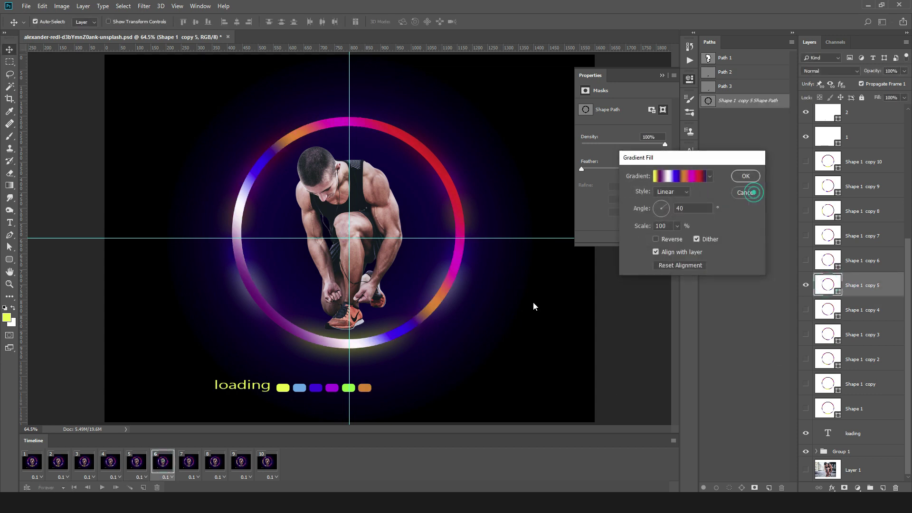
click(753, 193)
Check the gradient angle of the Shape 1 copy 6 ring in the seventh frame and Shape 1 copy 7 in the eighth.
click(188, 463)
click(859, 262)
double_click(829, 262)
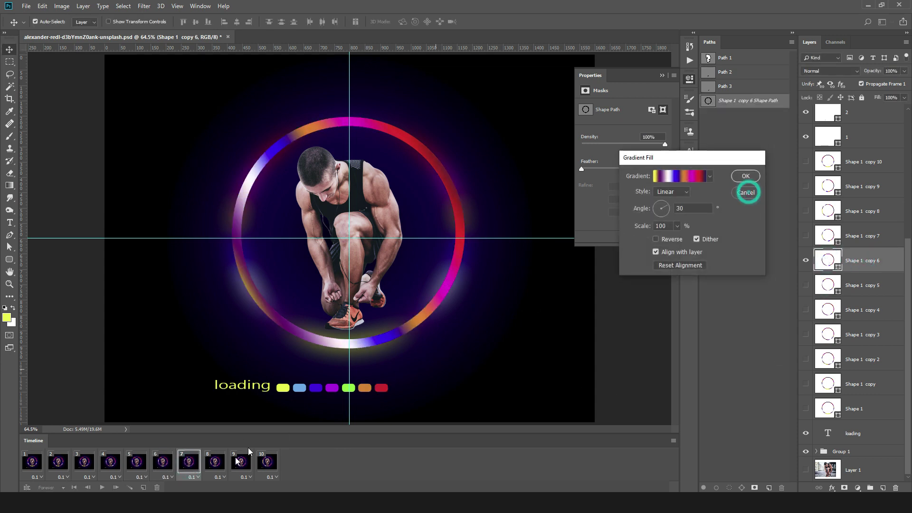
click(745, 192)
click(215, 462)
click(828, 236)
double_click(828, 236)
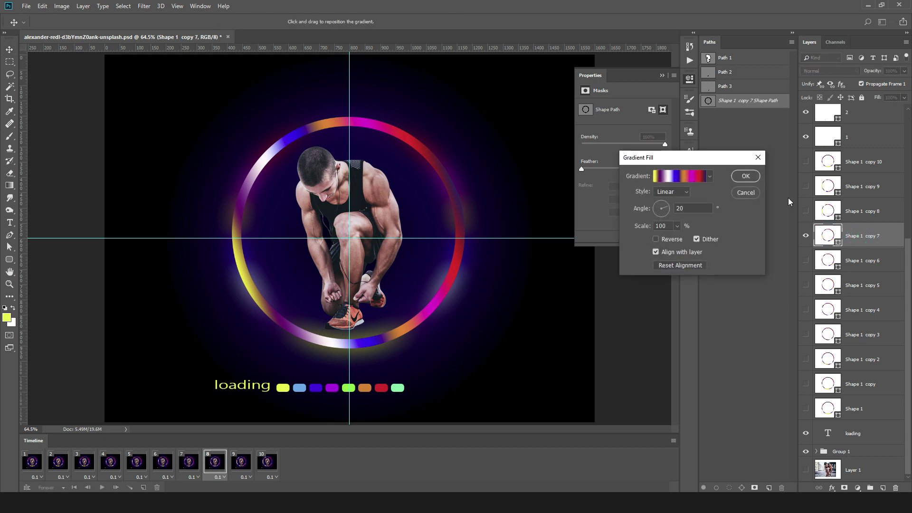
click(746, 193)
Check the gradient angle of the Shape 1 copy 8 ring in the ninth frame and Shape 1 copy 9 in the tenth.
click(241, 462)
click(860, 212)
double_click(828, 212)
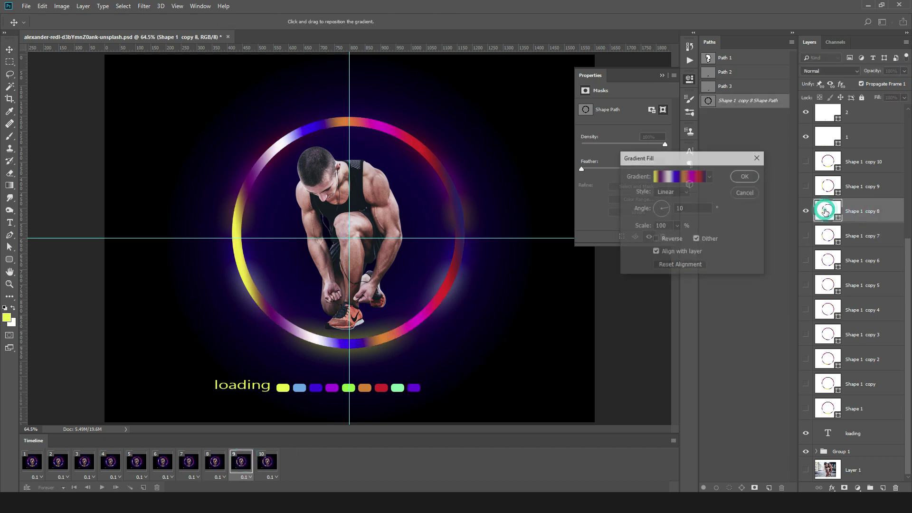
click(754, 194)
click(267, 462)
click(850, 193)
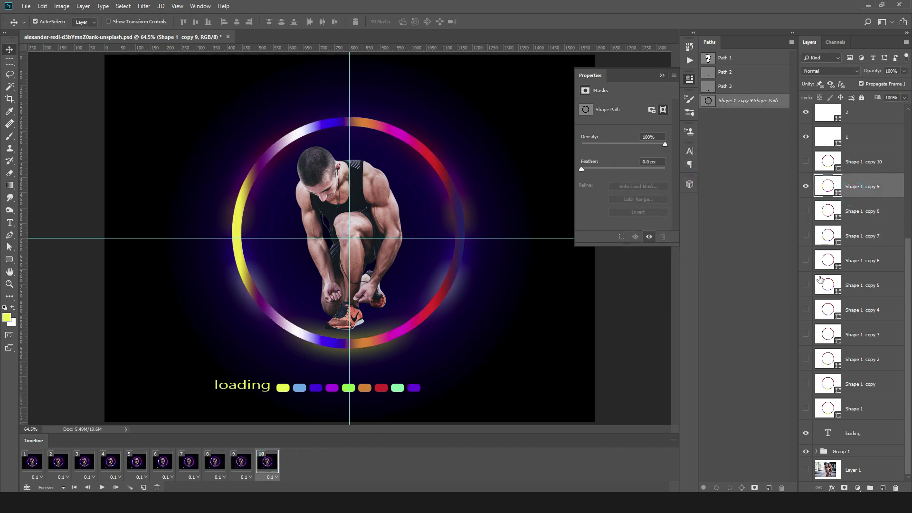
double_click(827, 187)
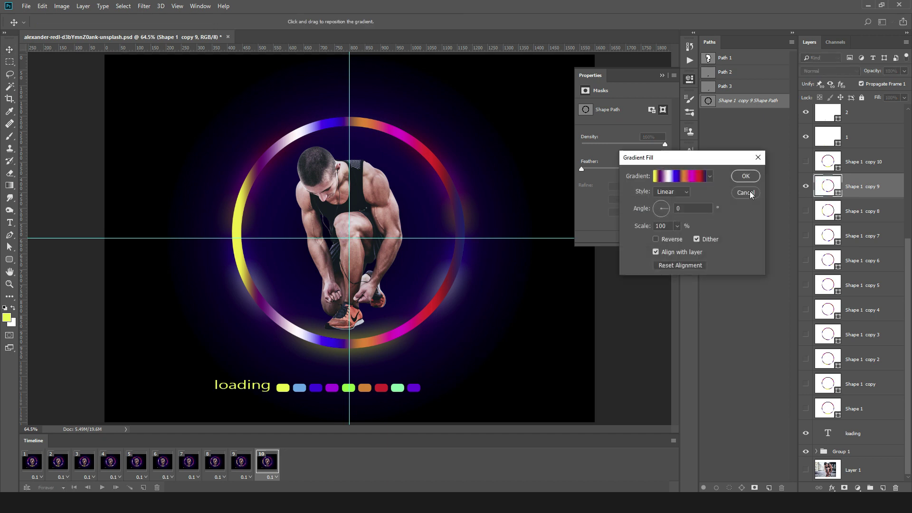
click(746, 193)
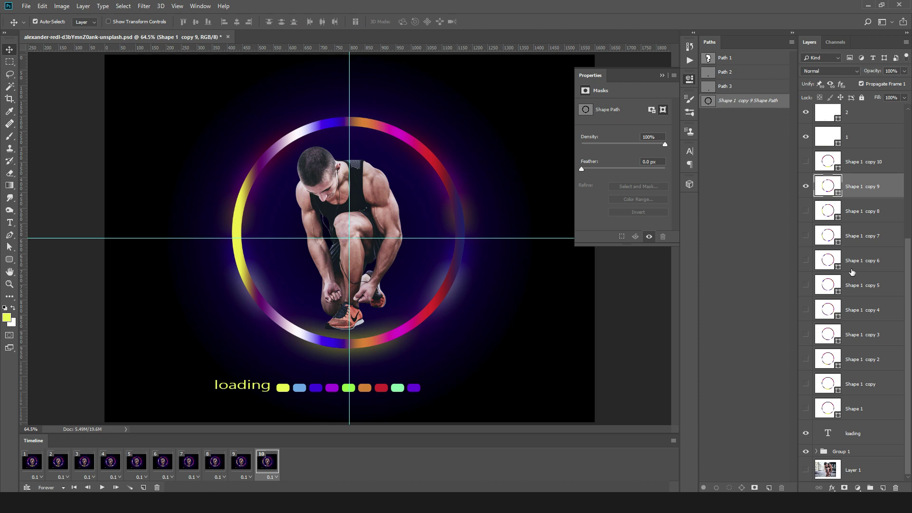
Look through the layer stack and play the animation twice to preview the rotating ring and the bars.
scroll(852, 272, up, 5)
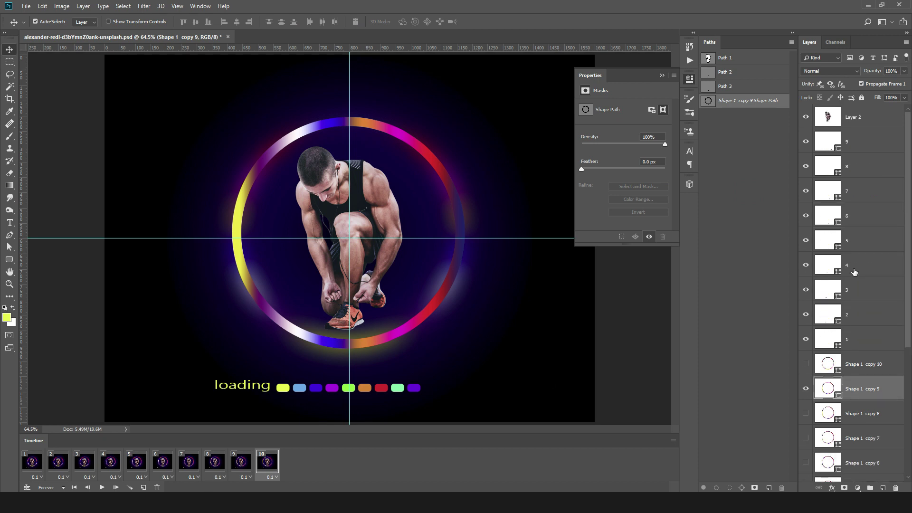
scroll(854, 271, down, 5)
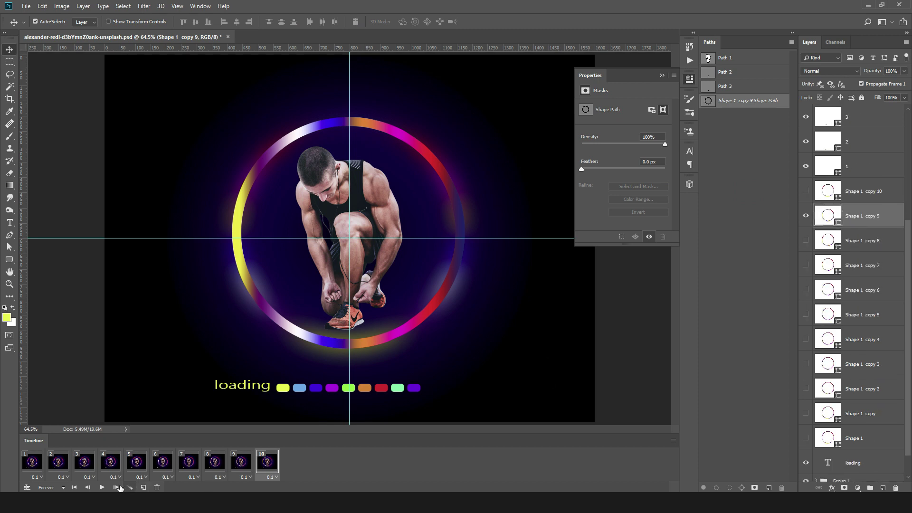
click(102, 487)
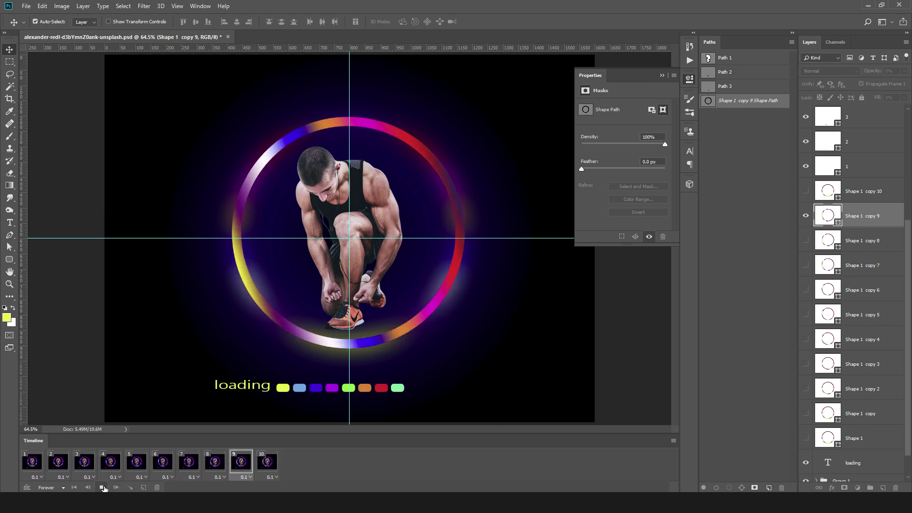
click(102, 488)
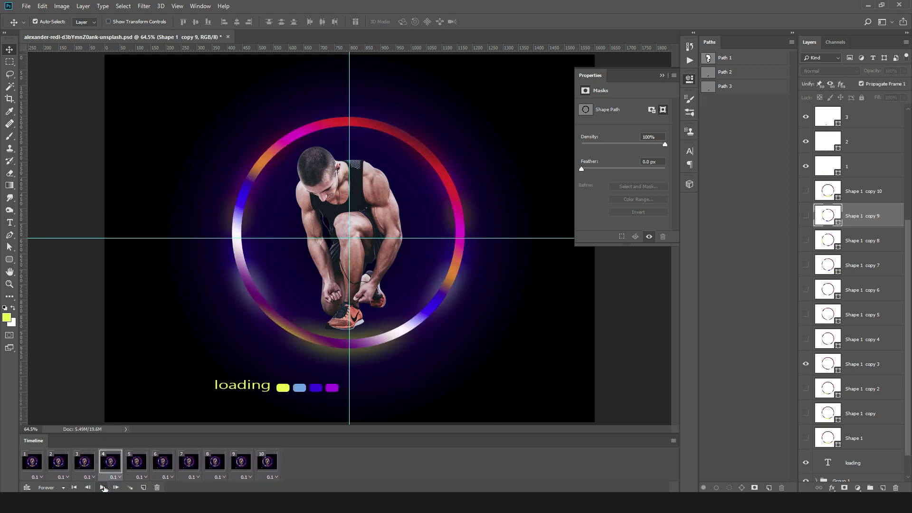
scroll(872, 453, down, 3)
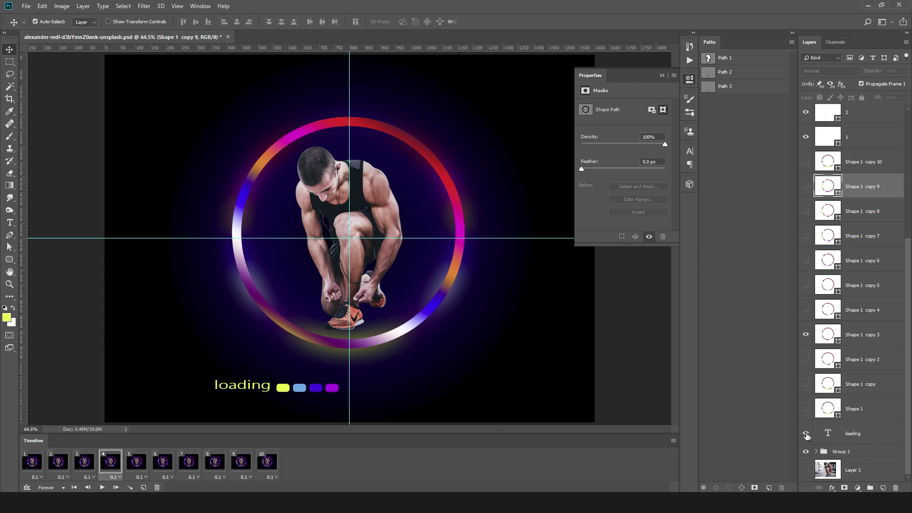
click(103, 487)
Return to the first frame, delete the loading text layer, and play the animation without it.
click(43, 466)
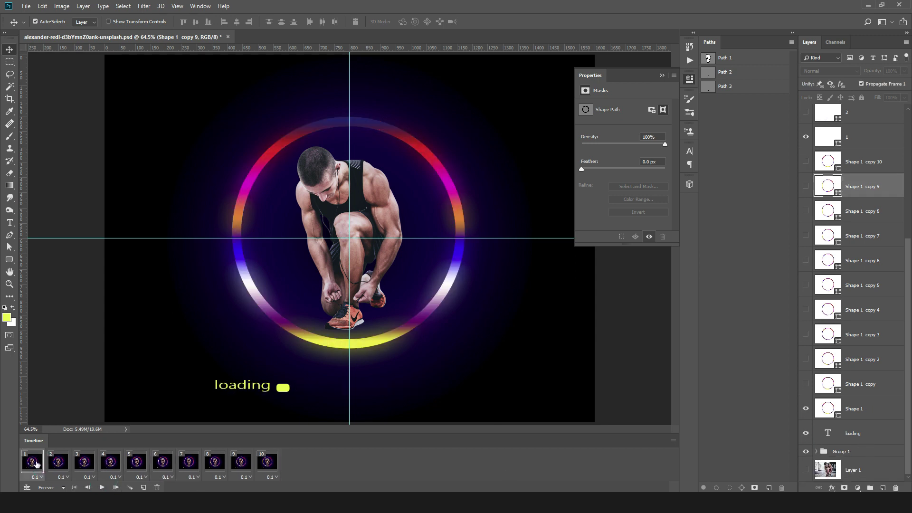
drag(877, 432, 896, 488)
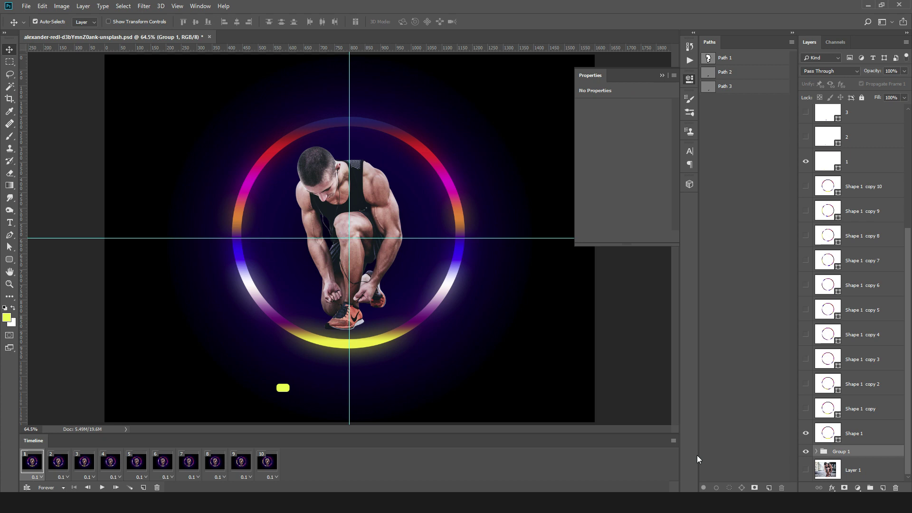
click(102, 488)
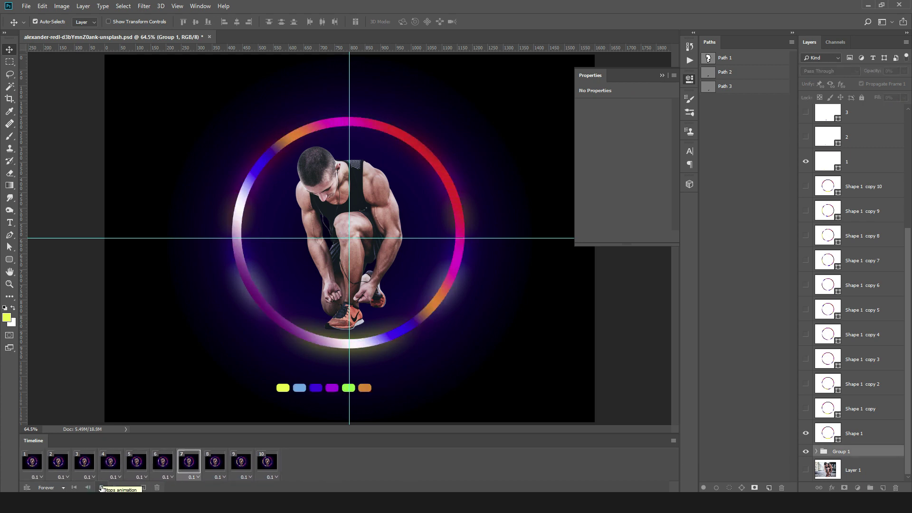